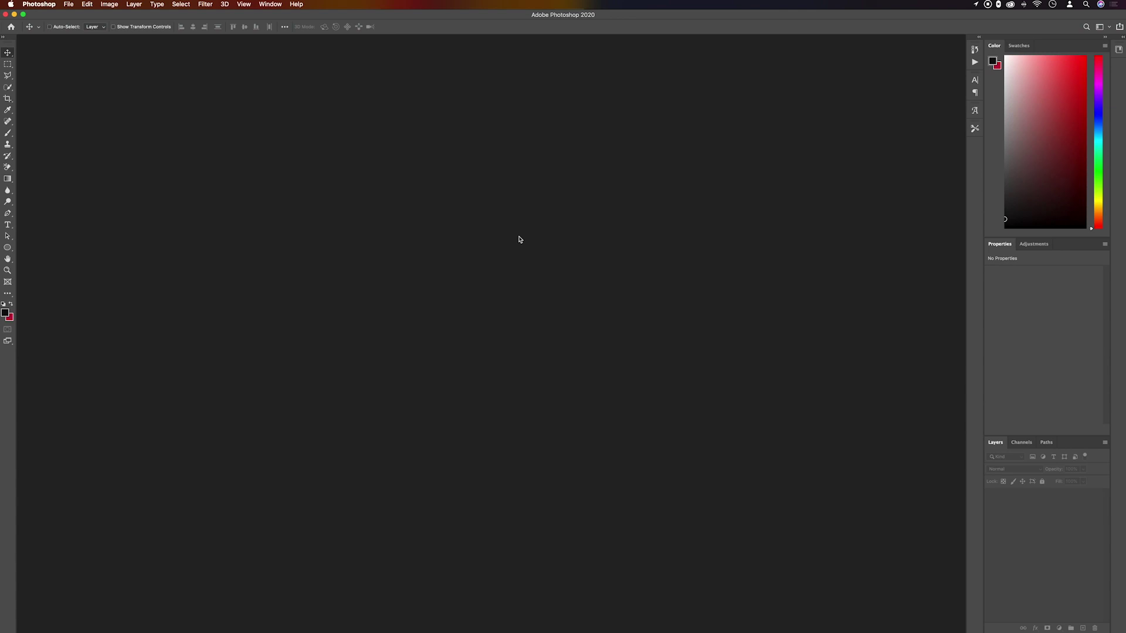
Create Untitled-1 at 5900 × 390 px and 72 ppi with Transparent background contents.
{"action": "key", "text": "super+n"}
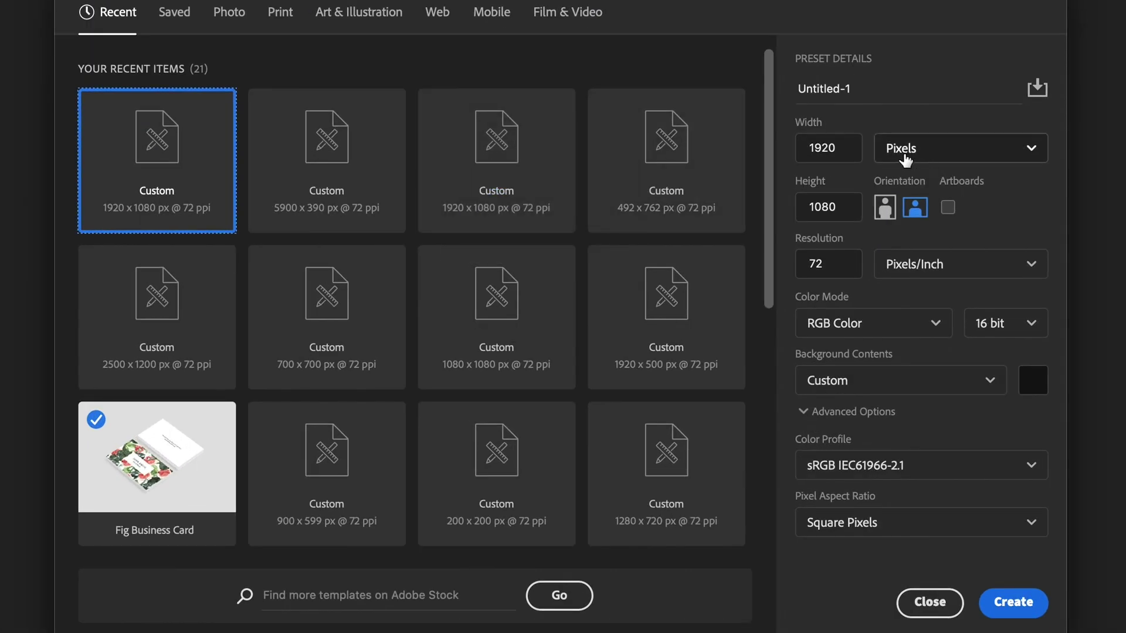
{"action": "double_click", "coordinate": [855, 145]}
{"action": "type", "text": "5900"}
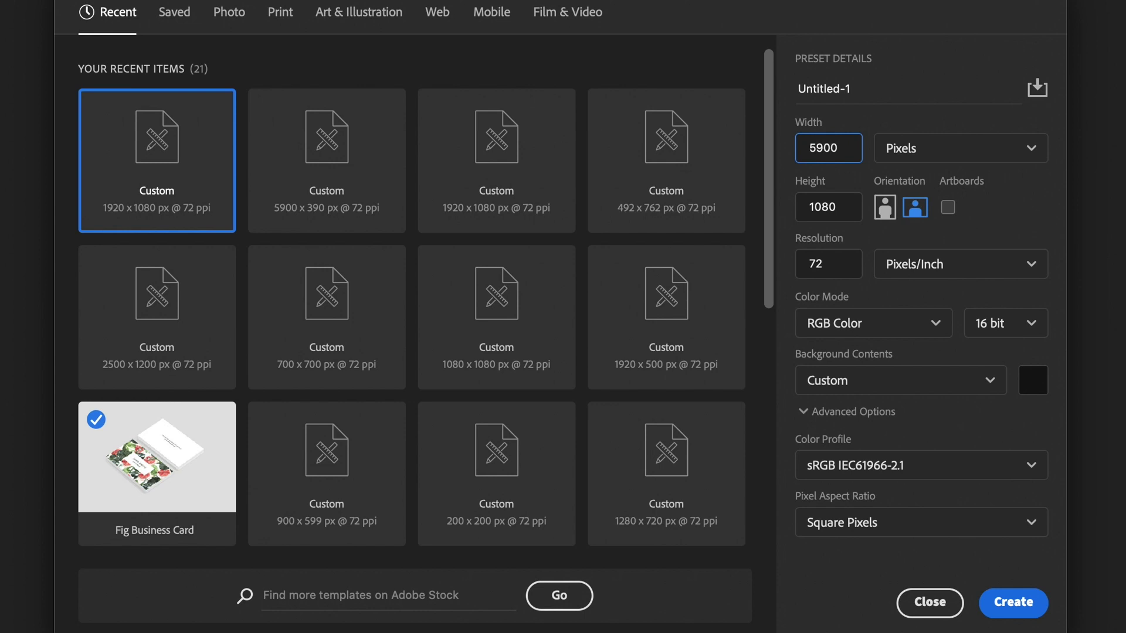
{"action": "double_click", "coordinate": [841, 208]}
{"action": "type", "text": "390"}
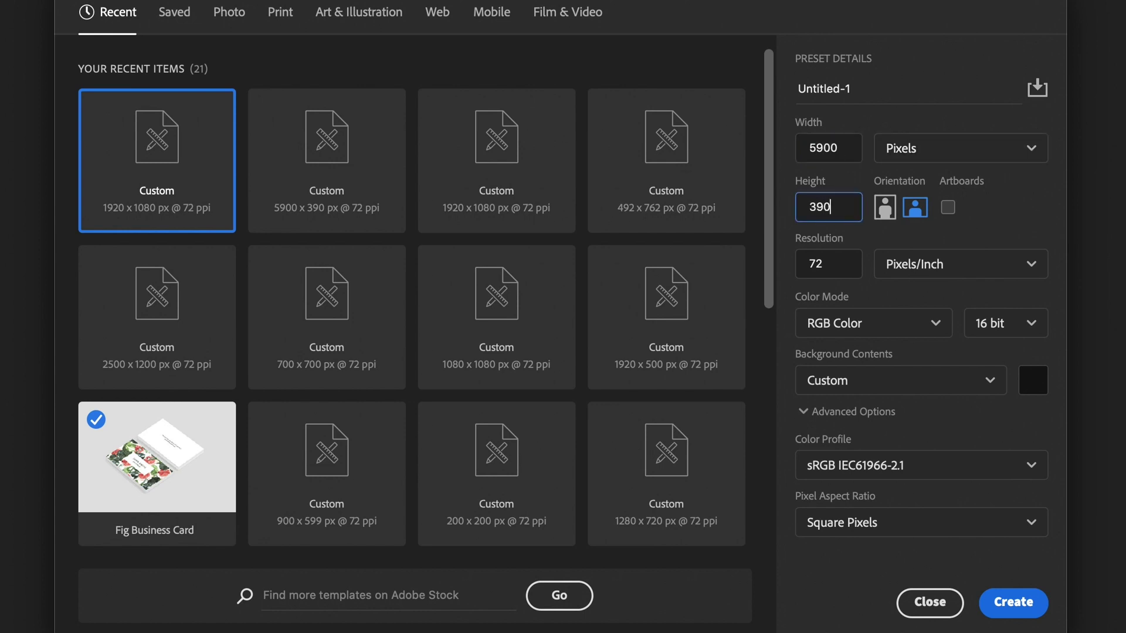
{"action": "left_click_drag", "start_coordinate": [835, 273], "coordinate": [771, 256]}
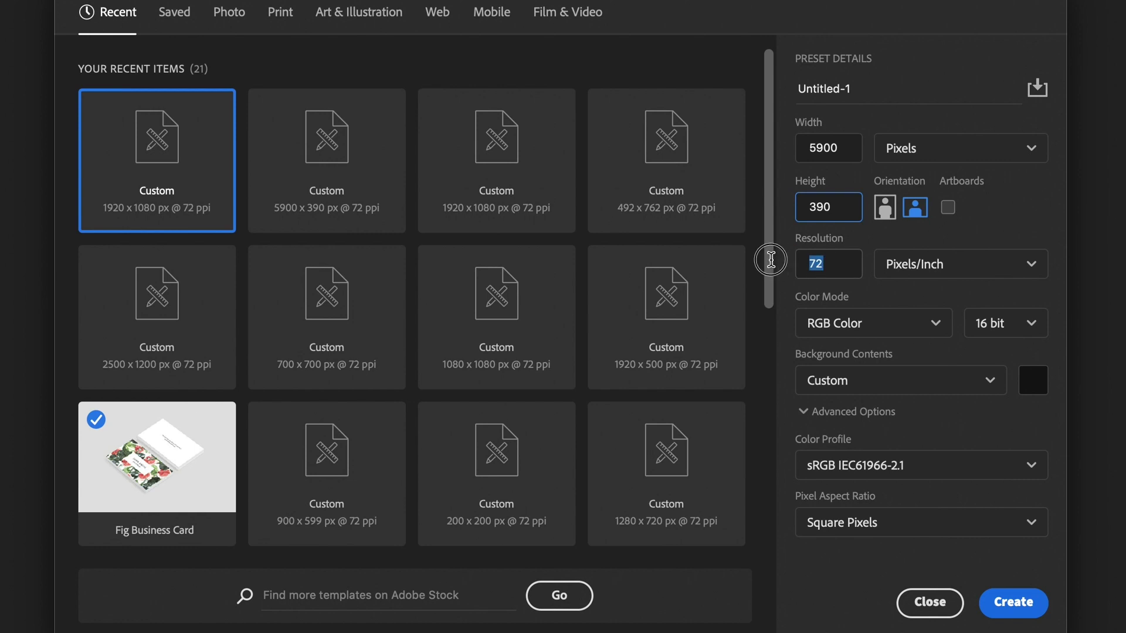
{"action": "left_click", "coordinate": [888, 380]}
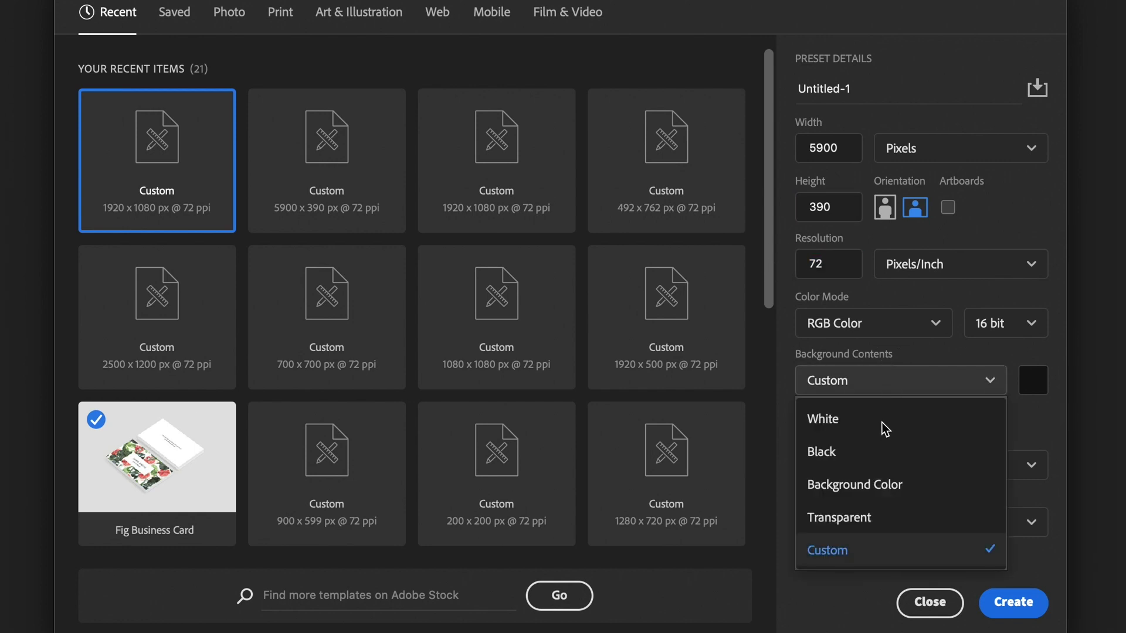
{"action": "left_click", "coordinate": [868, 517]}
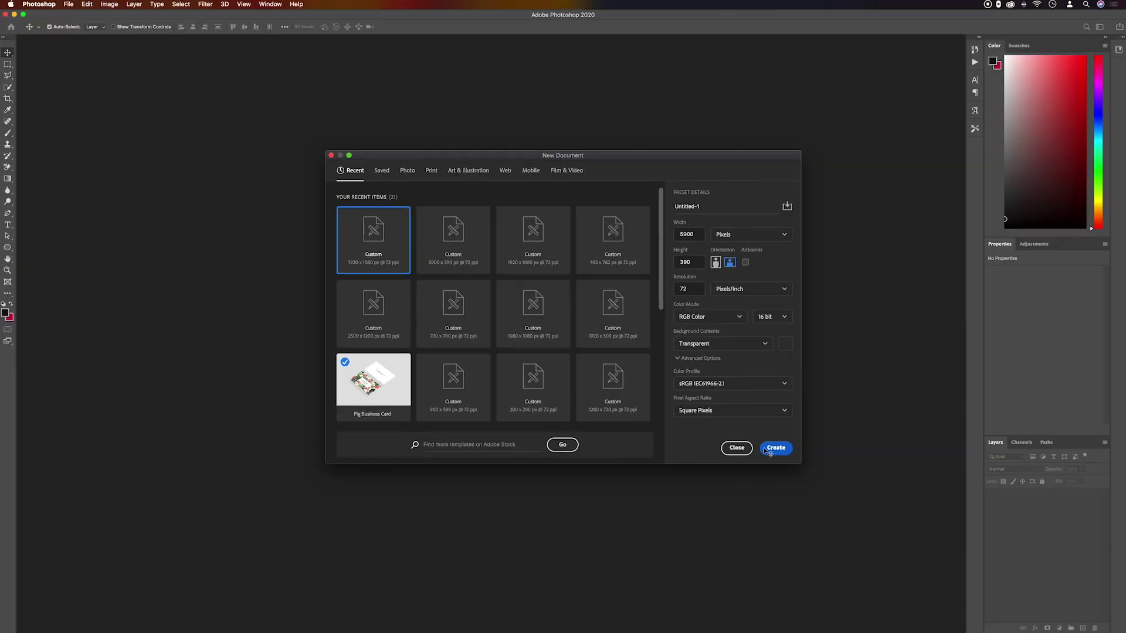
{"action": "left_click", "coordinate": [990, 609]}
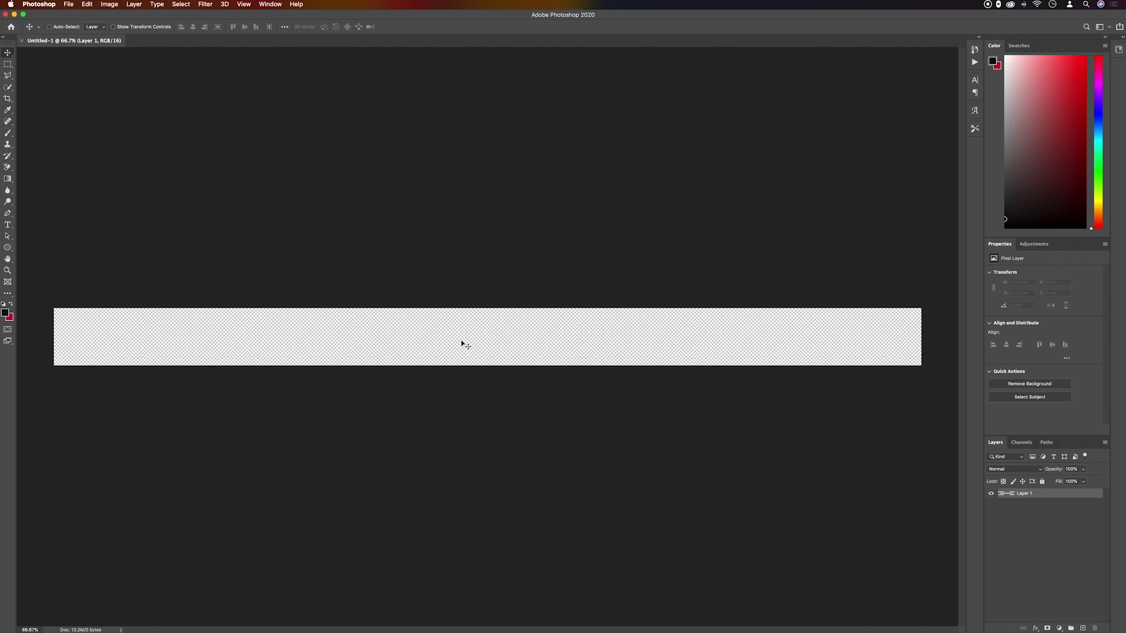
Zoom the blank strip to 400% and scroll over to its left end.
{"action": "key", "text": "super+plus"}
{"action": "key", "text": "super+plus"}
{"action": "key", "text": "super+plus"}
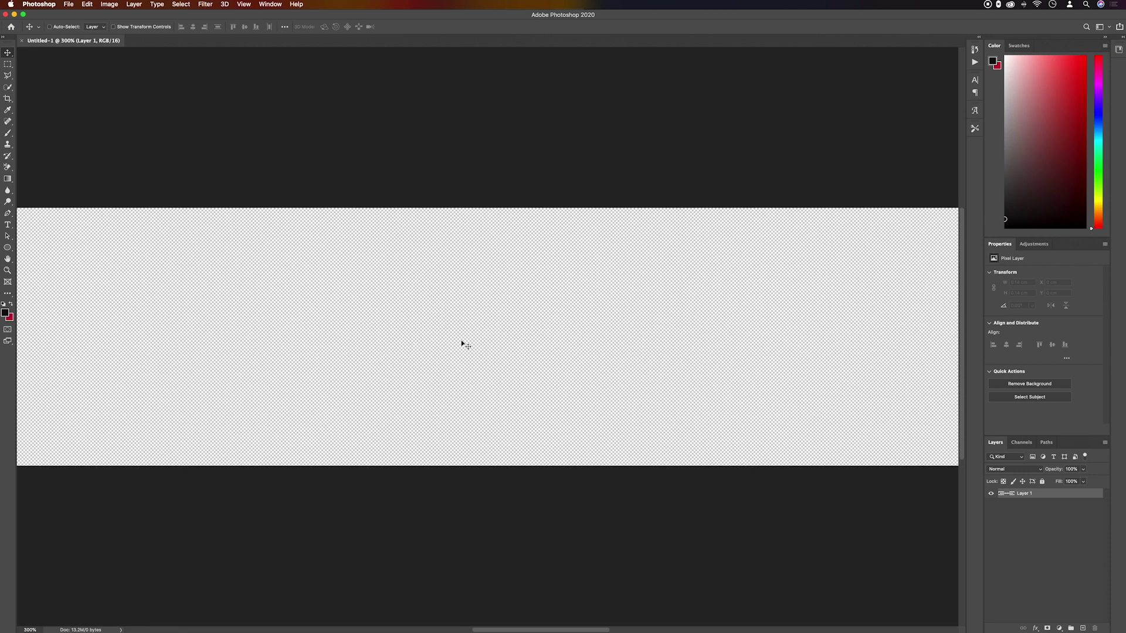
{"action": "key", "text": "super+plus"}
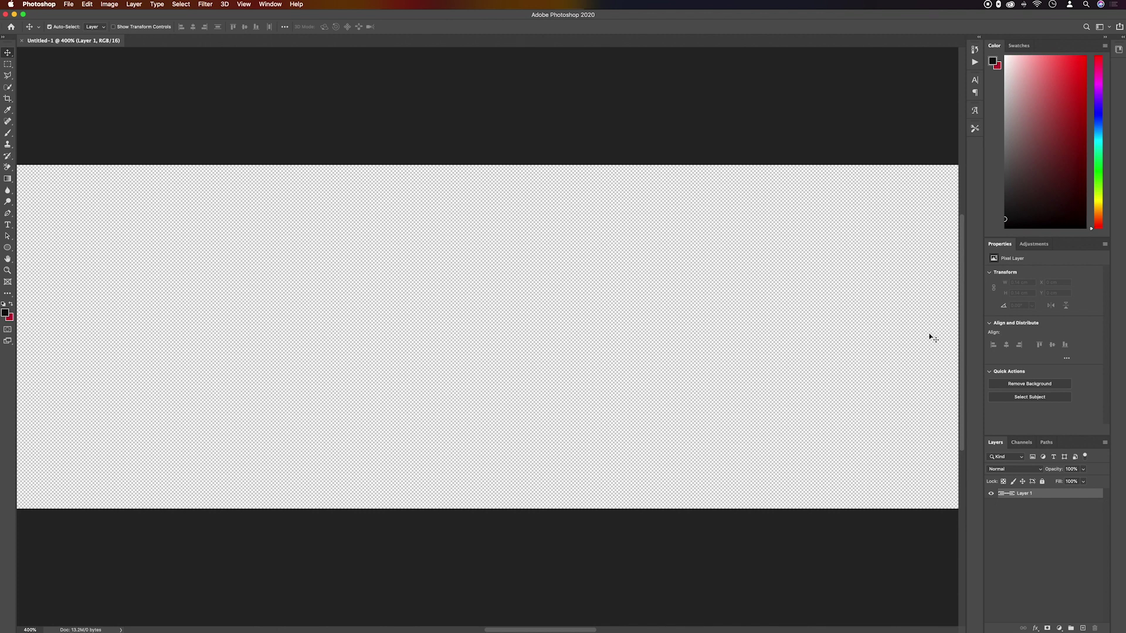
{"action": "mouse_move", "coordinate": [964, 342]}
{"action": "left_mouse_down"}
{"action": "mouse_move", "coordinate": [962, 327]}
{"action": "mouse_move", "coordinate": [963, 345]}
{"action": "left_mouse_up"}
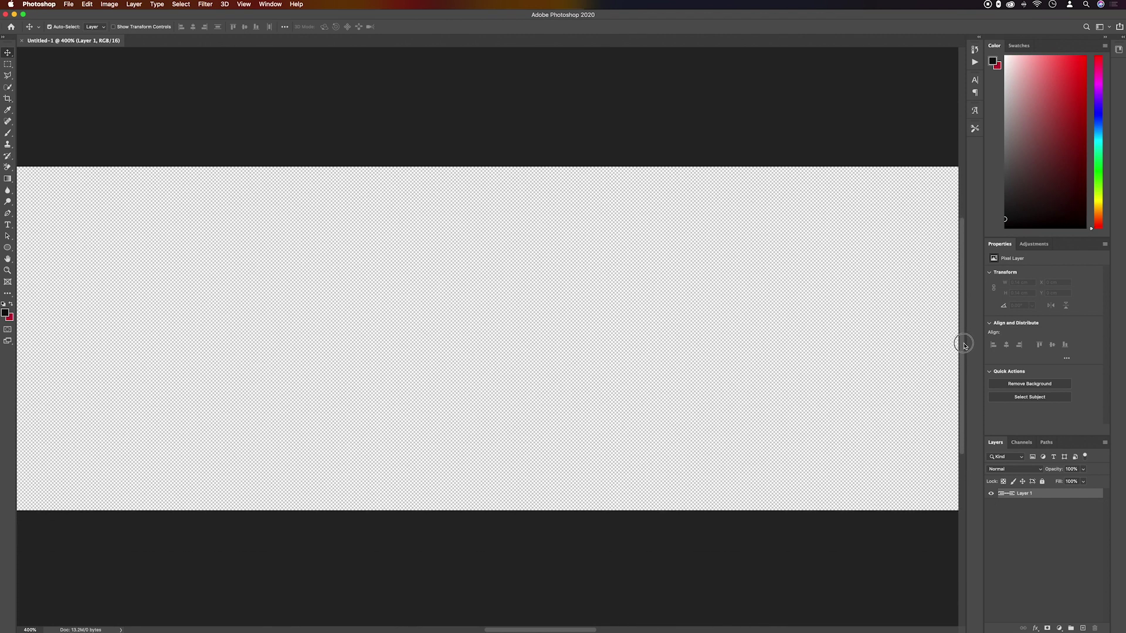
{"action": "mouse_move", "coordinate": [573, 628]}
{"action": "left_mouse_down"}
{"action": "mouse_move", "coordinate": [548, 629]}
{"action": "mouse_move", "coordinate": [563, 630]}
{"action": "left_mouse_up"}
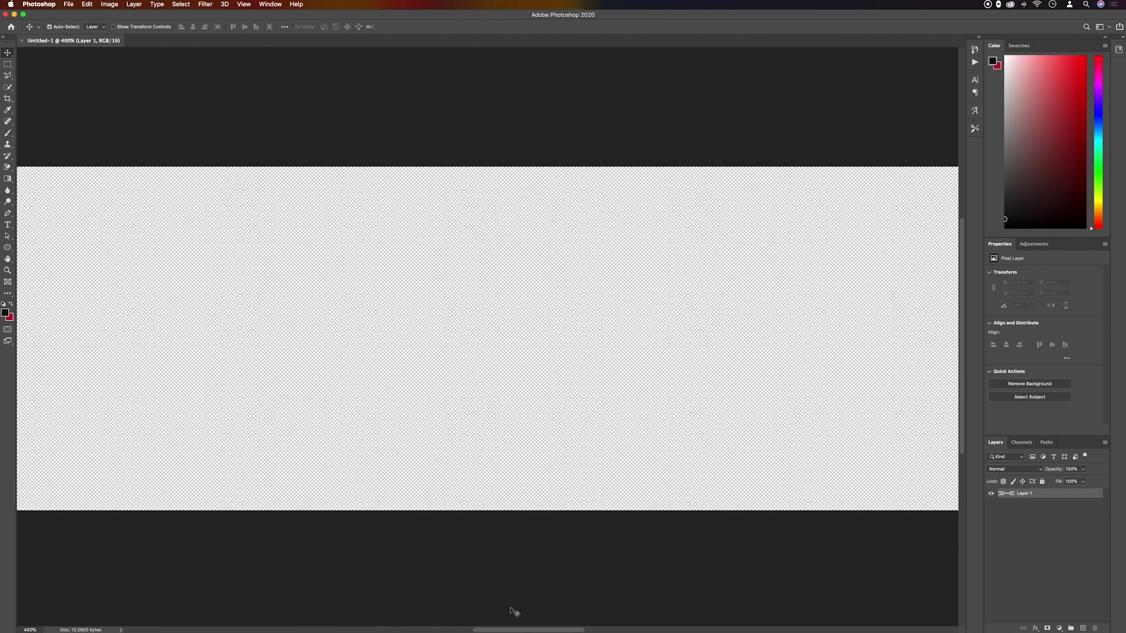
{"action": "left_click_drag", "start_coordinate": [510, 630], "coordinate": [254, 615]}
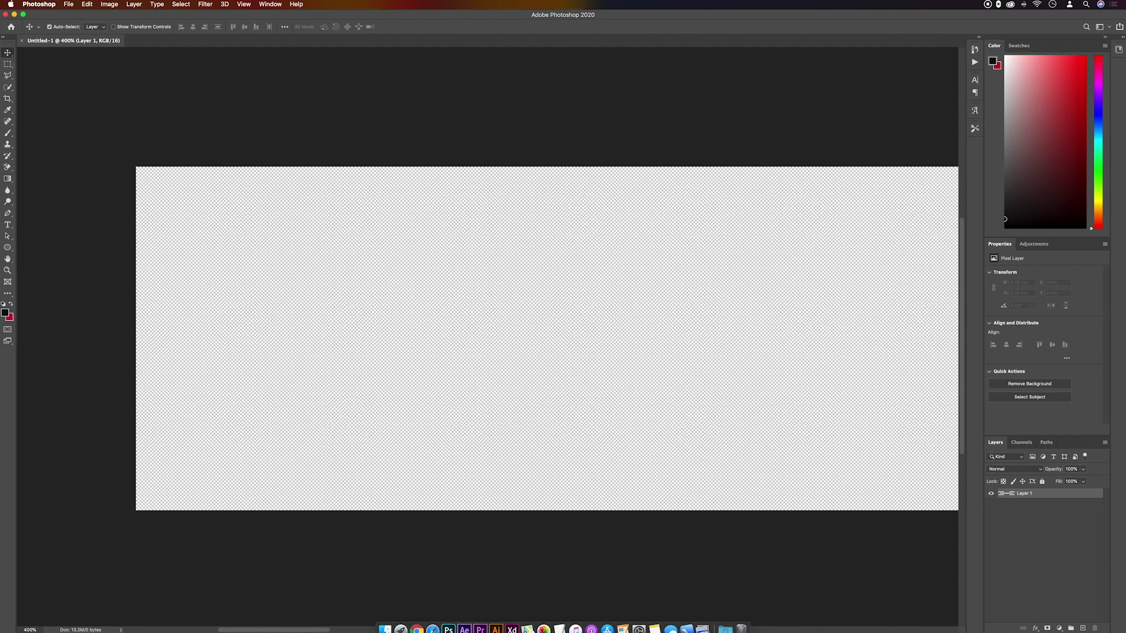
Place the desk flat-lay photo at the strip's left end, nudged and slightly shrunk.
{"action": "left_click", "coordinate": [729, 629]}
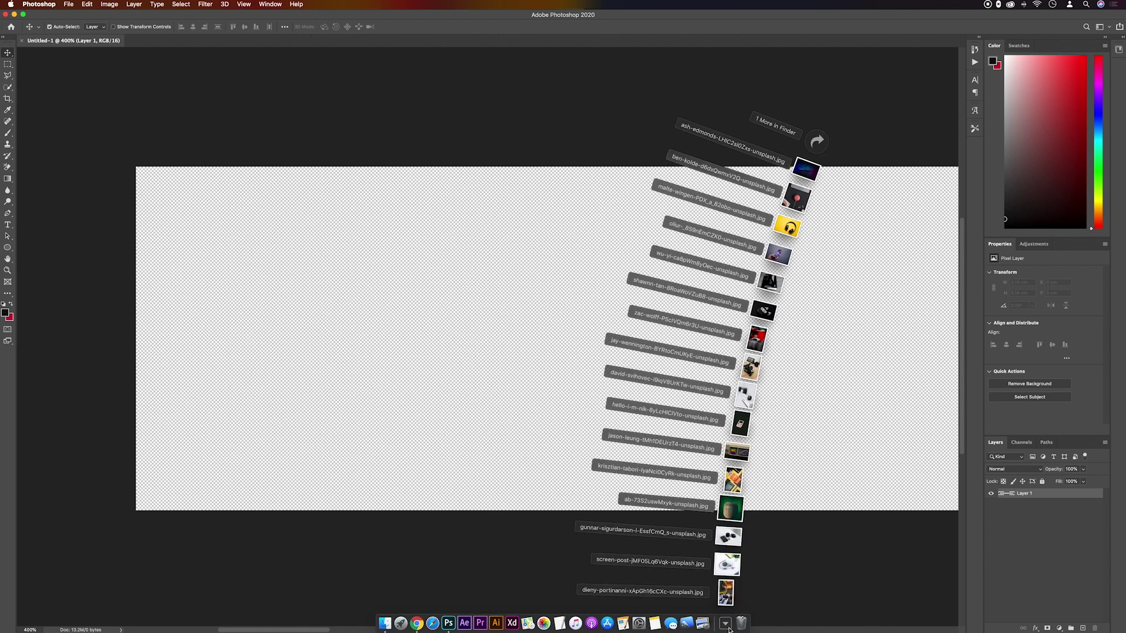
{"action": "left_click_drag", "start_coordinate": [732, 480], "coordinate": [501, 433]}
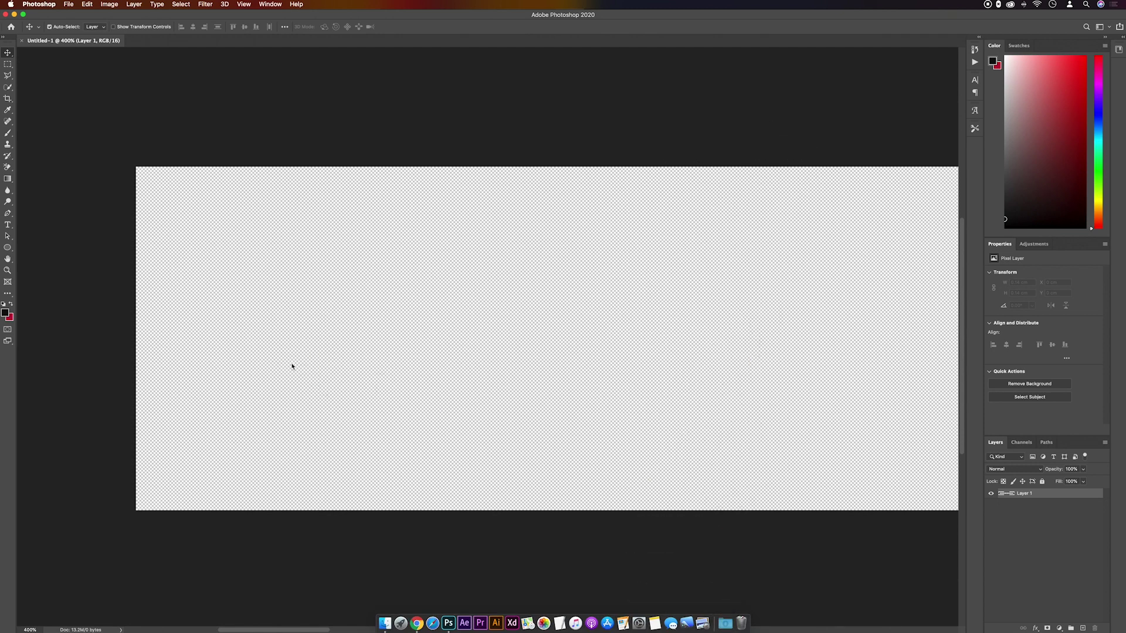
{"action": "left_click_drag", "start_coordinate": [482, 382], "coordinate": [187, 385]}
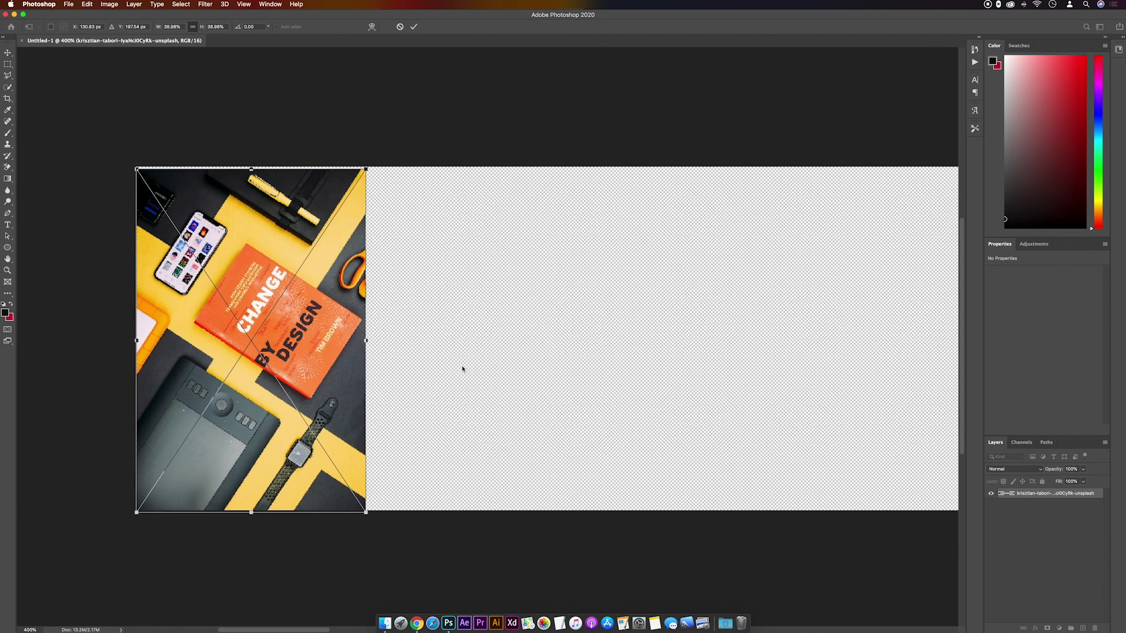
{"action": "key", "text": "Left"}
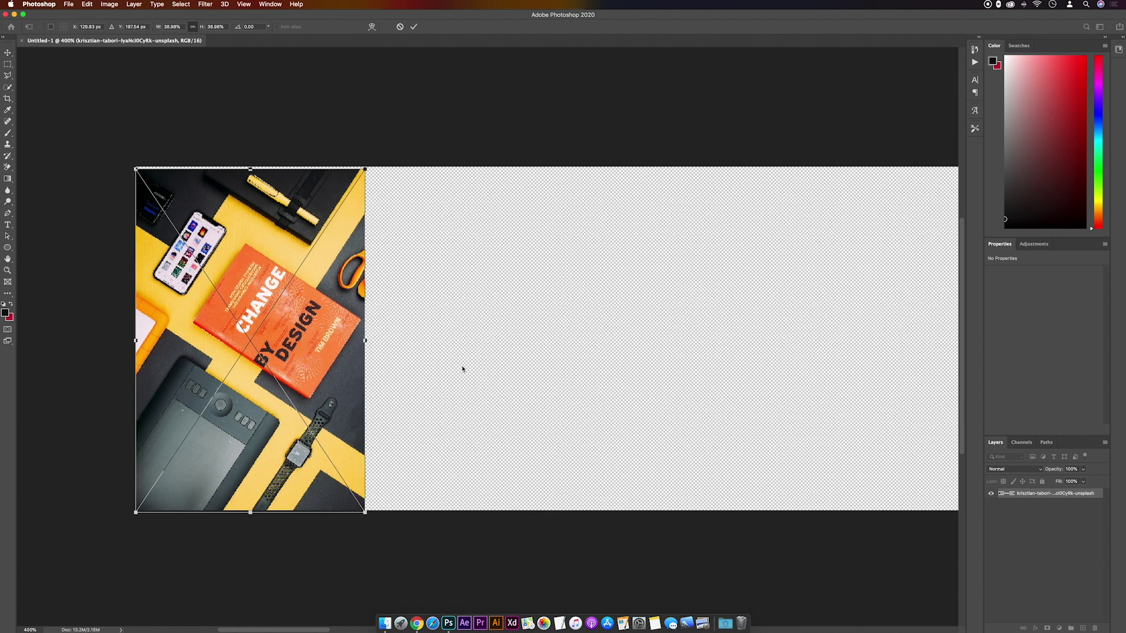
{"action": "key", "text": "Up"}
{"action": "key", "text": "Up"}
{"action": "key", "text": "Up"}
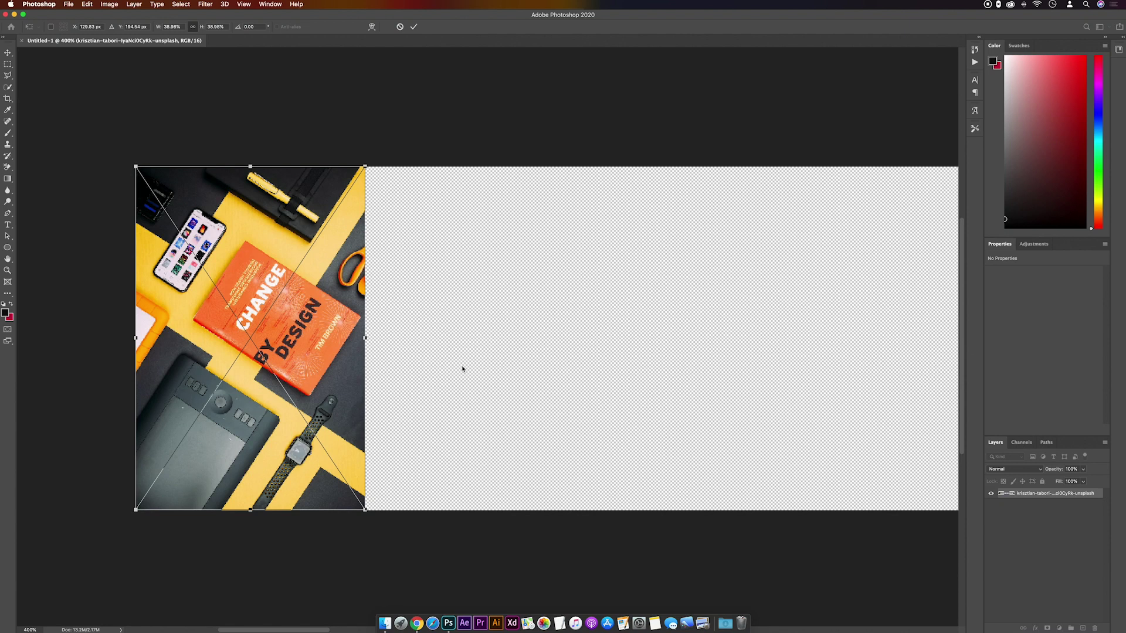
{"action": "key", "text": "shift+Right"}
{"action": "key", "text": "shift+Right"}
{"action": "key", "text": "shift+Right"}
{"action": "key", "text": "shift+Right"}
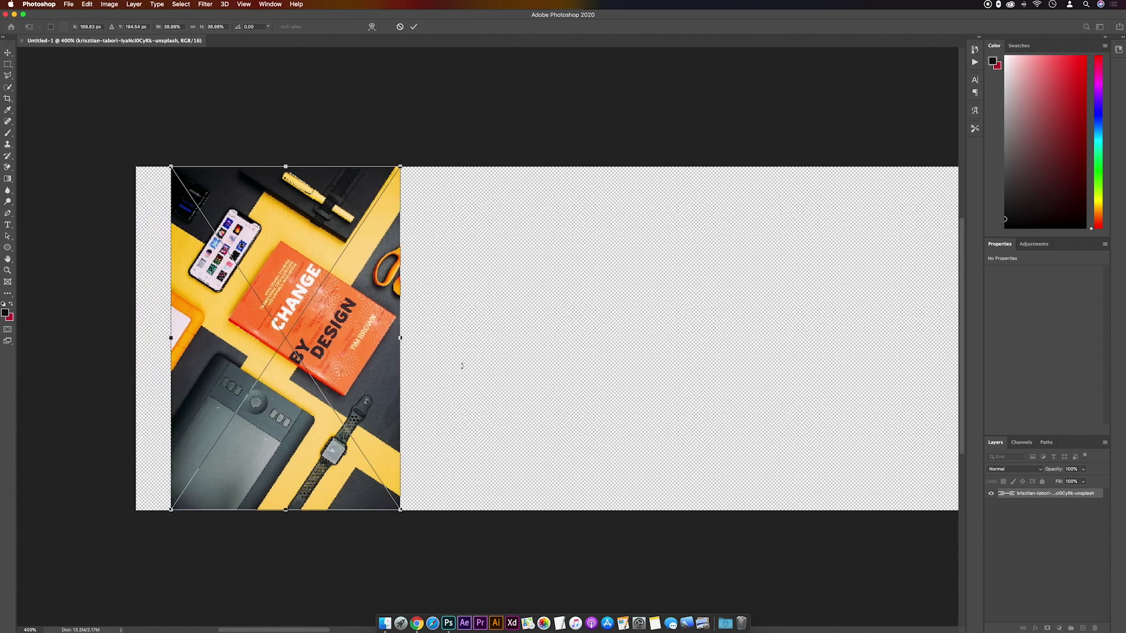
{"action": "left_click_drag", "start_coordinate": [402, 512], "coordinate": [380, 480]}
{"action": "key", "text": "Return"}
Place the AirPods photo and the Google Home speaker photo next along the strip.
{"action": "left_click", "coordinate": [728, 622]}
{"action": "left_click_drag", "start_coordinate": [722, 564], "coordinate": [677, 195]}
{"action": "key", "text": "Return"}
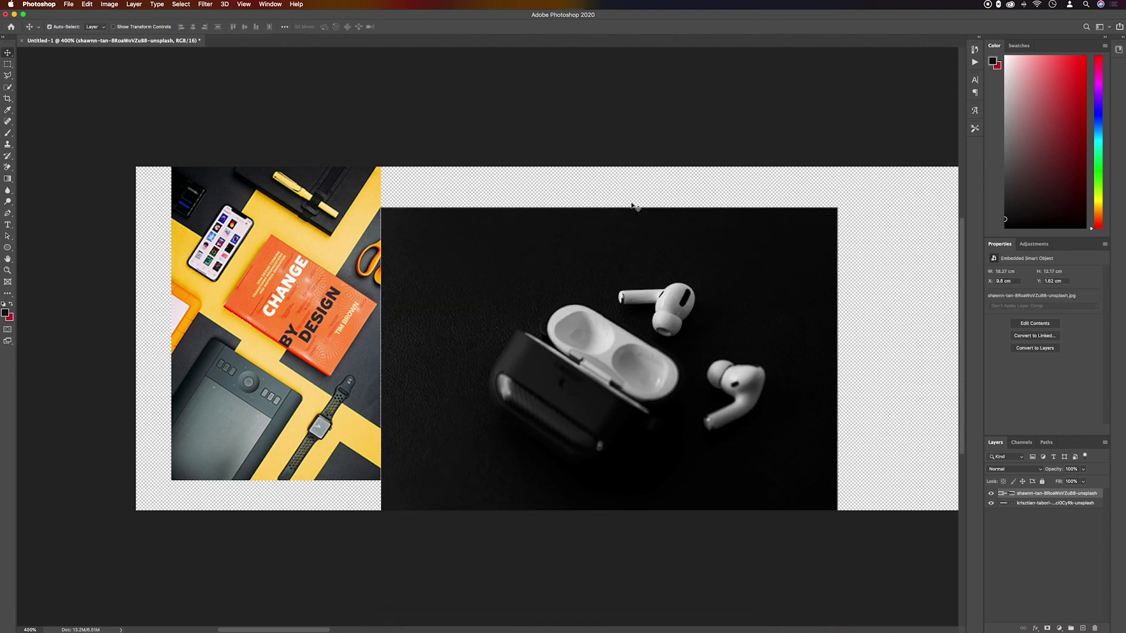
{"action": "scroll", "coordinate": [633, 207], "scroll_direction": "right", "scroll_amount": 5}
{"action": "left_click_drag", "start_coordinate": [691, 623], "coordinate": [485, 340]}
{"action": "key", "text": "Return"}
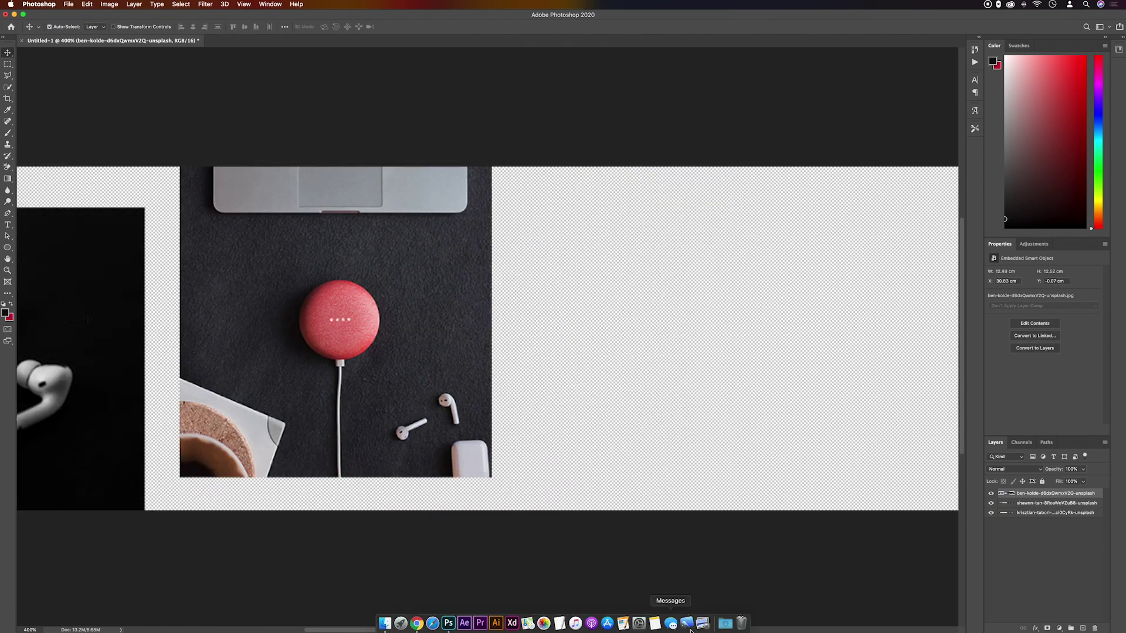
Add the remote control photo and the office photo to the strip.
{"action": "left_click", "coordinate": [725, 623]}
{"action": "left_click_drag", "start_coordinate": [805, 170], "coordinate": [485, 339]}
{"action": "left_click_drag", "start_coordinate": [533, 226], "coordinate": [767, 226]}
{"action": "key", "text": "Return"}
{"action": "scroll", "coordinate": [762, 357], "scroll_direction": "right", "scroll_amount": 10}
{"action": "left_click", "coordinate": [725, 623]}
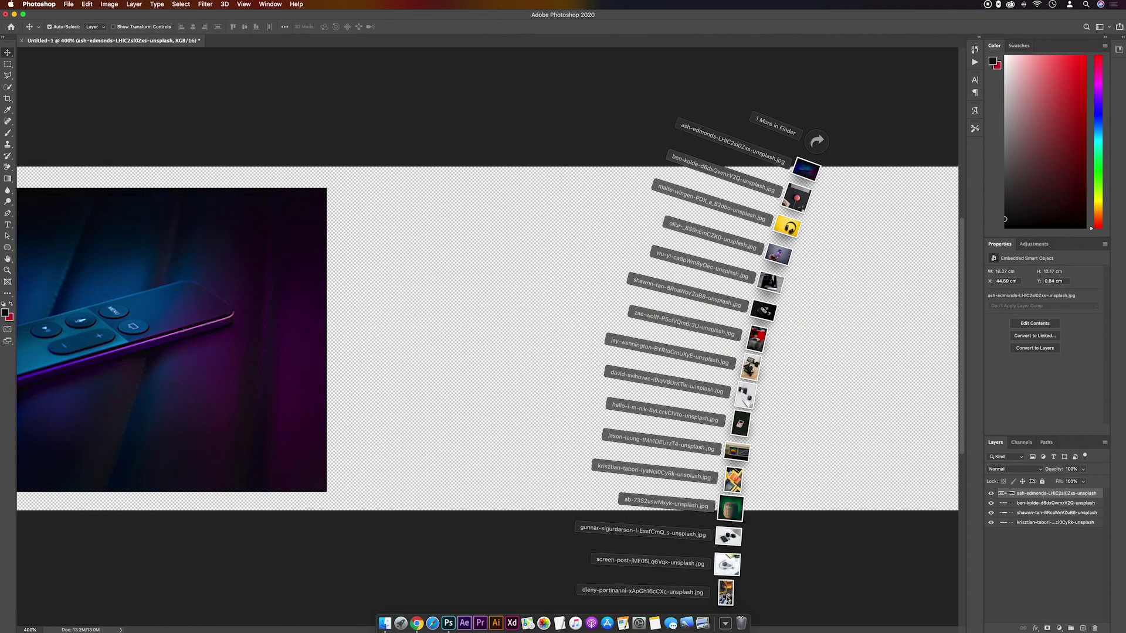
{"action": "left_click_drag", "start_coordinate": [725, 592], "coordinate": [485, 339]}
{"action": "key", "text": "Return"}
Add the Apple badge photo as the next image in the strip.
{"action": "left_click", "coordinate": [725, 623]}
{"action": "left_click_drag", "start_coordinate": [737, 451], "coordinate": [485, 339]}
{"action": "scroll", "coordinate": [719, 306], "scroll_direction": "right", "scroll_amount": 10}
{"action": "left_click_drag", "start_coordinate": [617, 306], "coordinate": [653, 306]}
{"action": "key", "text": "Return"}
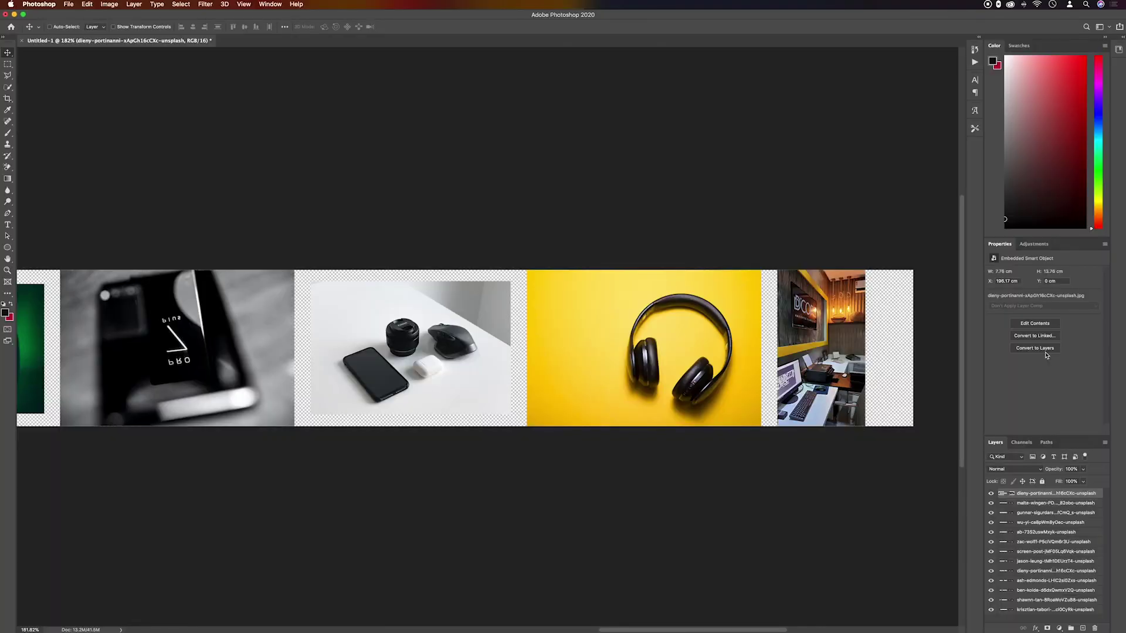
Enlarge the final office photo to fill its slot and nudge it upward.
{"action": "key", "text": "super+t"}
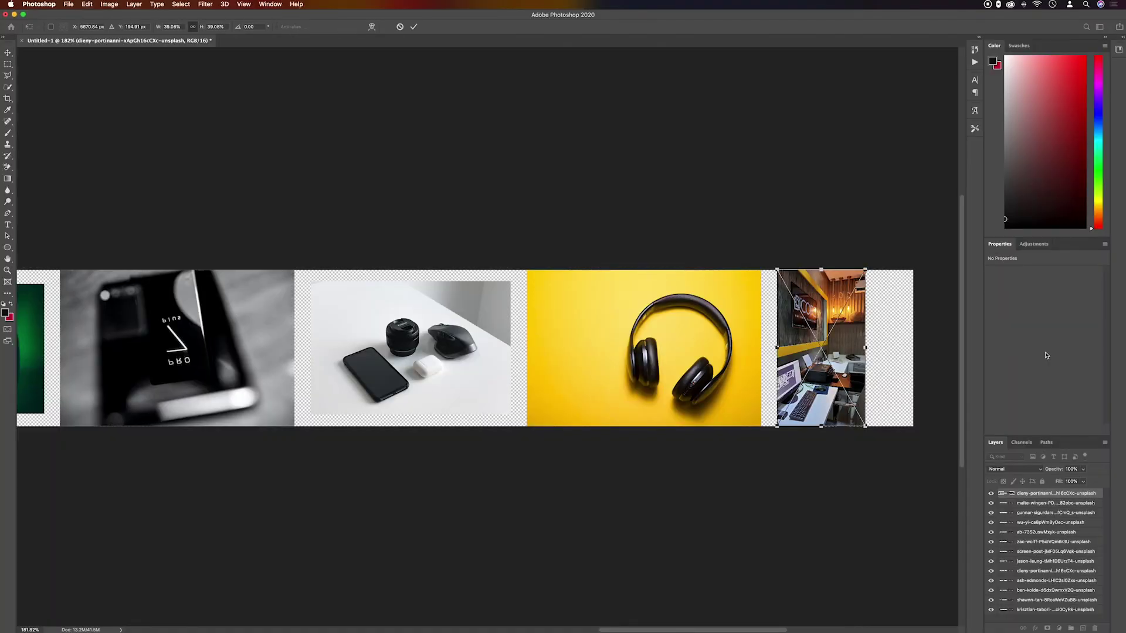
{"action": "left_click_drag", "start_coordinate": [864, 425], "coordinate": [917, 514]}
{"action": "key", "text": "Return"}
{"action": "key", "text": "shift+Up"}
{"action": "key", "text": "shift+Up"}
{"action": "key", "text": "shift+Up"}
{"action": "key", "text": "shift+Up"}
{"action": "key", "text": "shift+Up"}
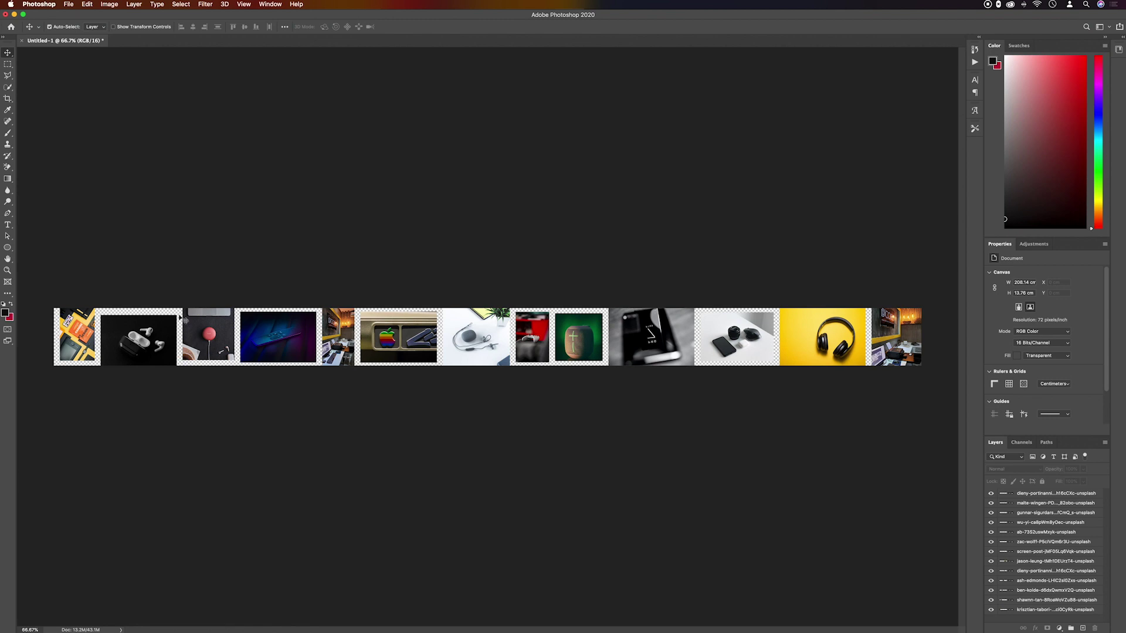
Export the strip through Save for Web (Legacy) as a transparent PNG-24.
{"action": "left_click", "coordinate": [68, 5]}
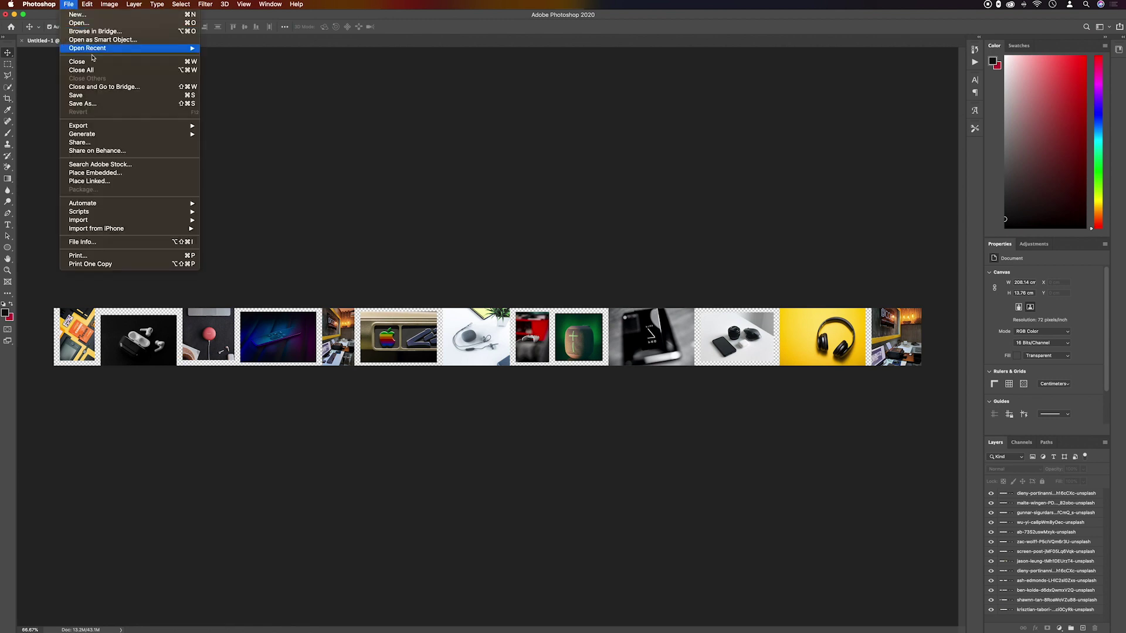
{"action": "mouse_move", "coordinate": [152, 126]}
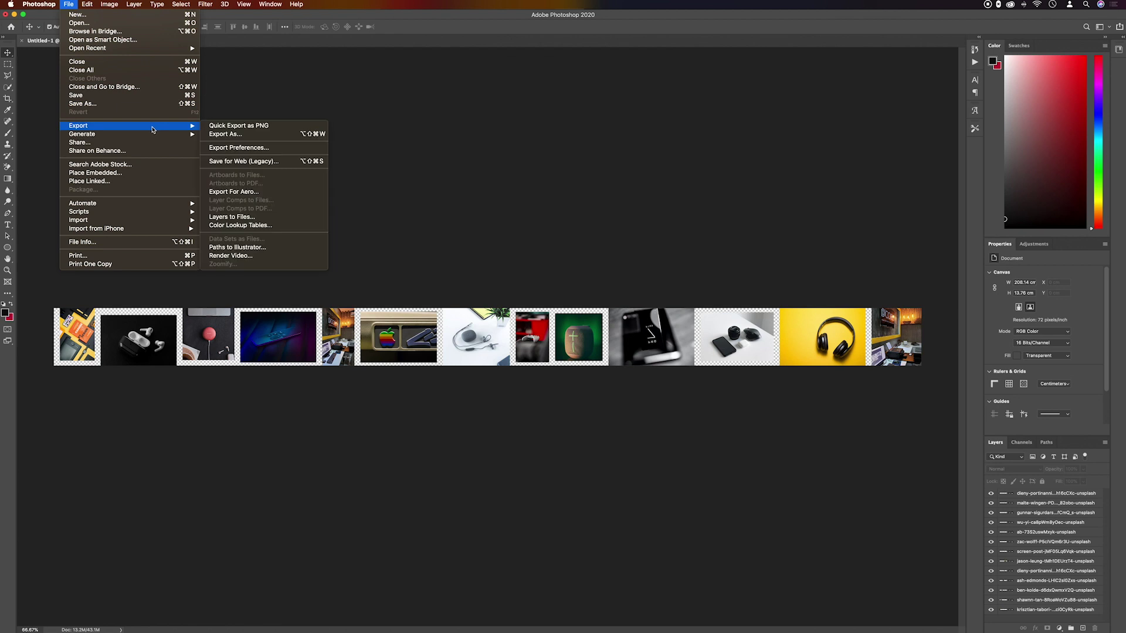
{"action": "left_click", "coordinate": [249, 162]}
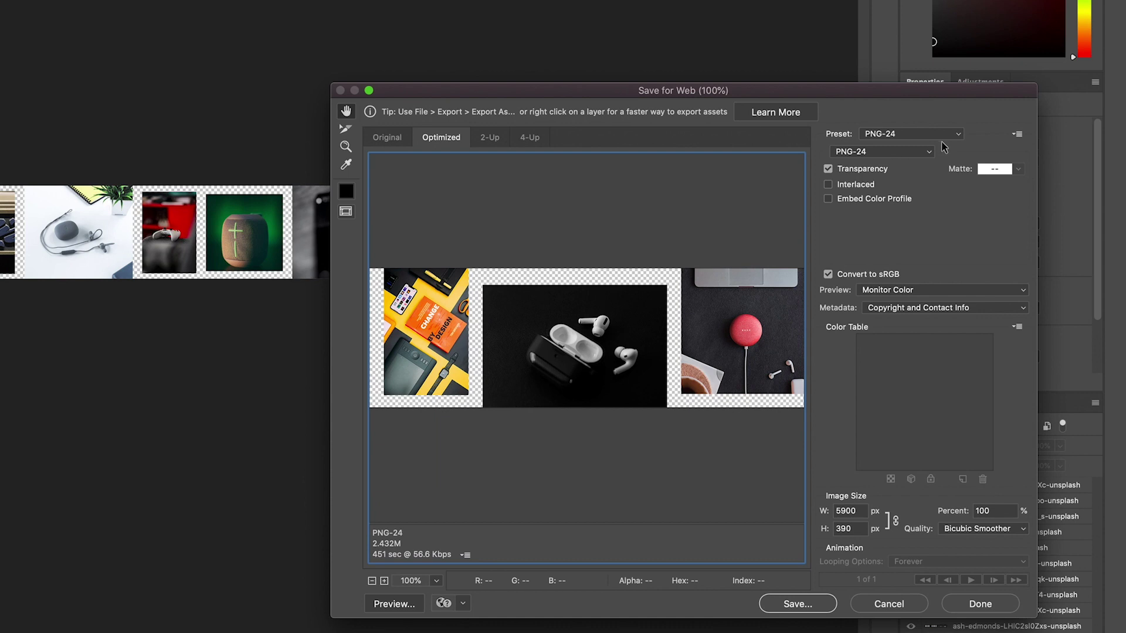
{"action": "left_click", "coordinate": [953, 136]}
{"action": "left_click", "coordinate": [927, 134]}
{"action": "left_click", "coordinate": [798, 604]}
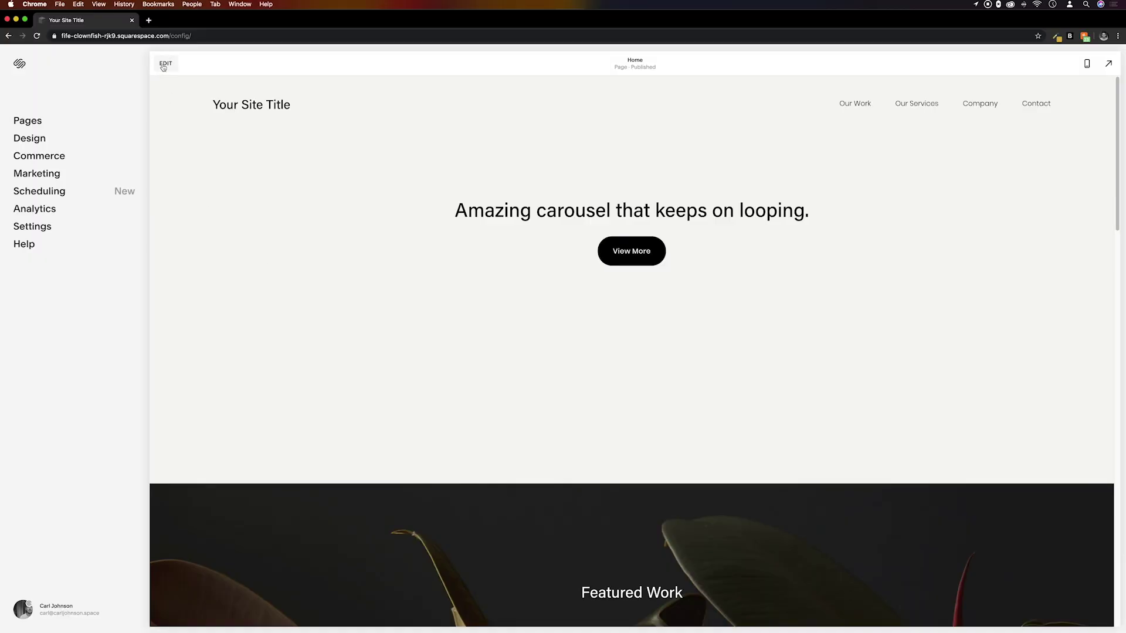
Add a Code block to the Home page's hero section.
{"action": "left_click", "coordinate": [165, 65]}
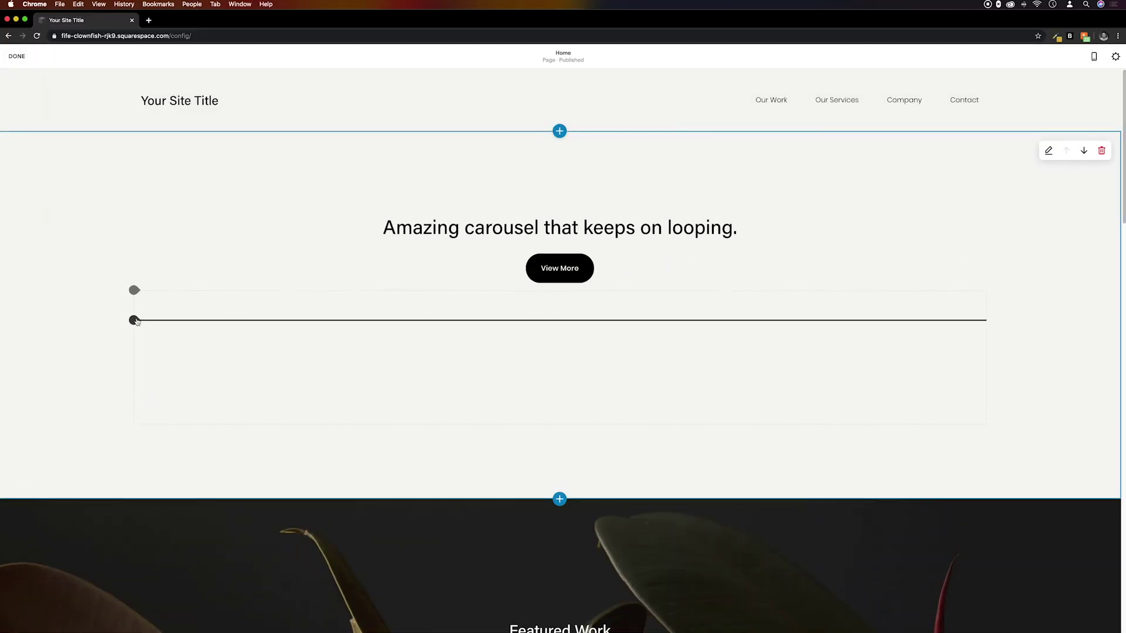
{"action": "left_click", "coordinate": [135, 320]}
{"action": "left_click", "coordinate": [277, 416]}
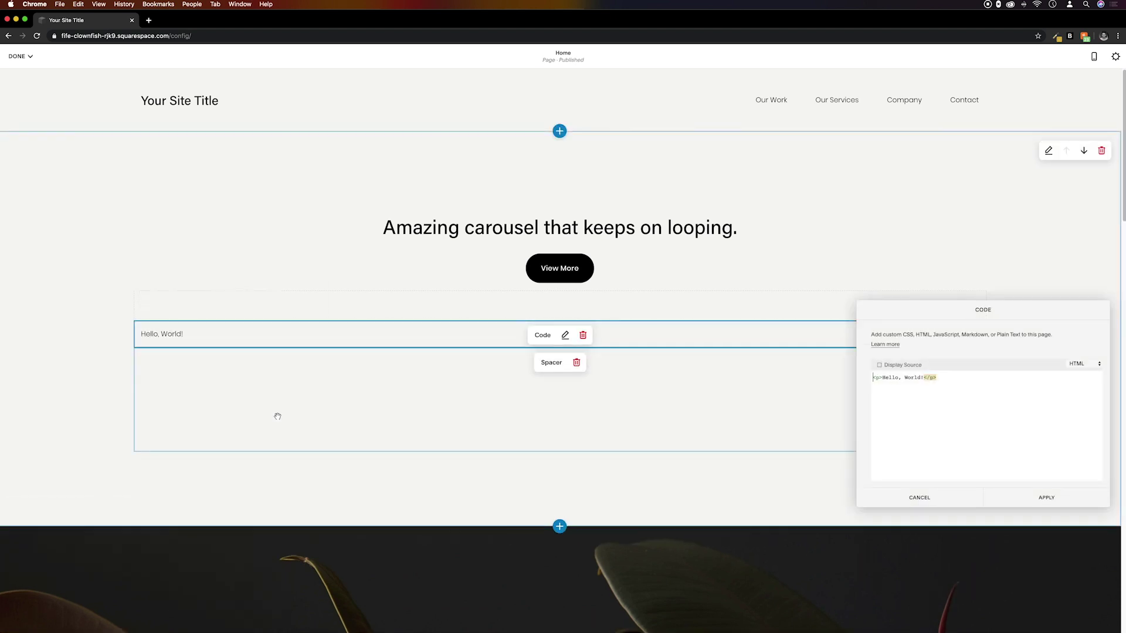
Replace the placeholder code with nested <div class="slider"> and <div class="slider-image"> tags and apply.
{"action": "left_click", "coordinate": [872, 373]}
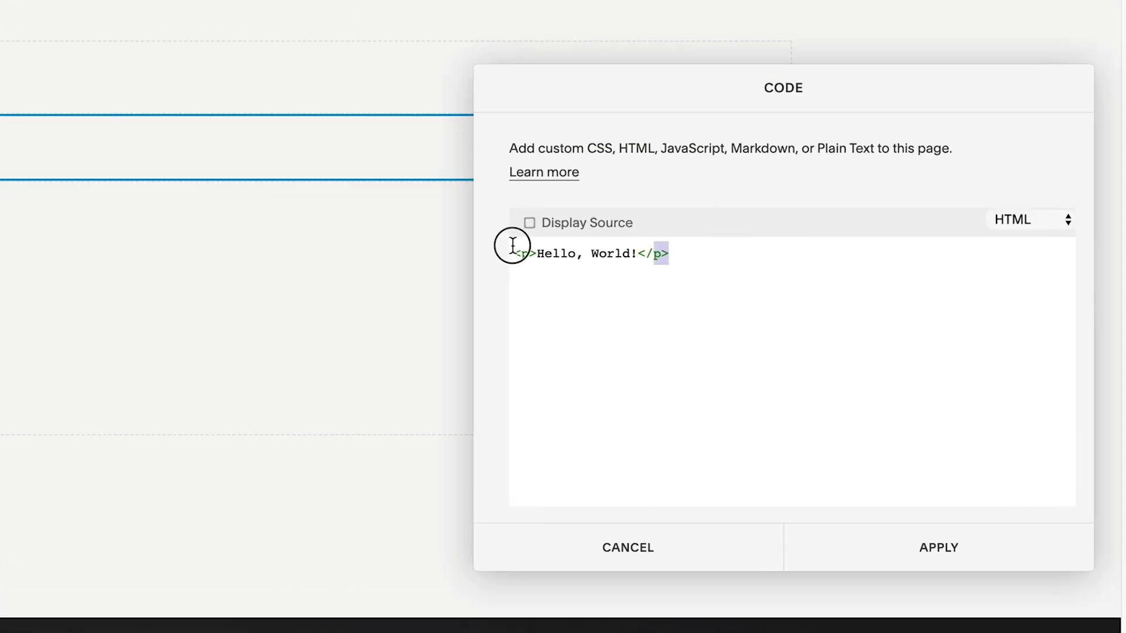
{"action": "key", "text": "ctrl+a"}
{"action": "type", "text": "<di"}
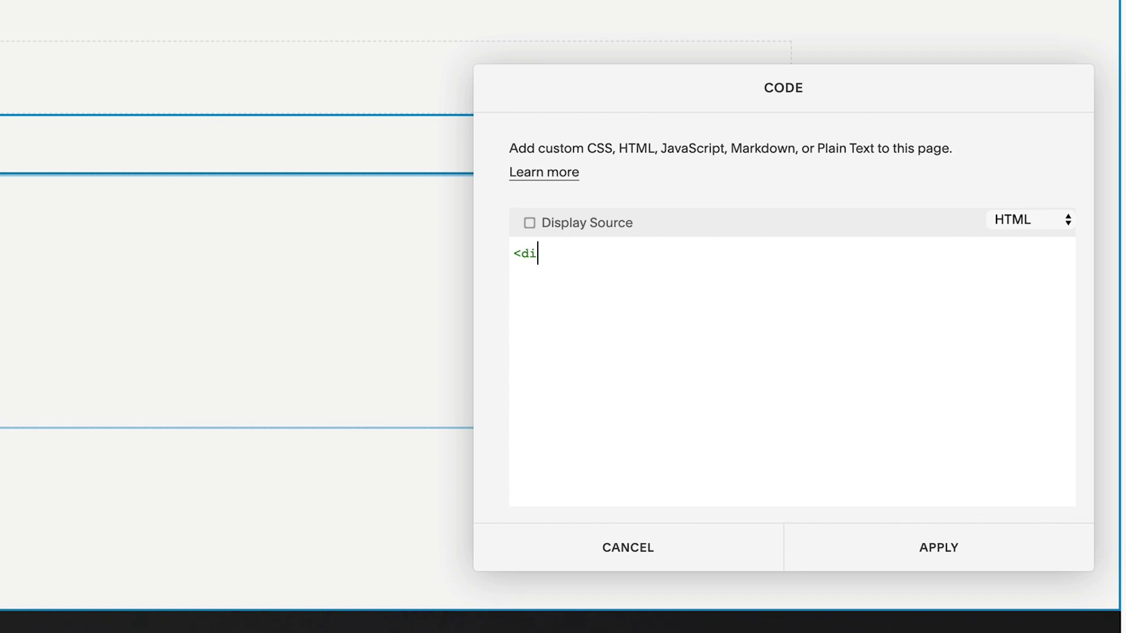
{"action": "type", "text": "v class=\"slider\">"}
{"action": "key", "text": "Return"}
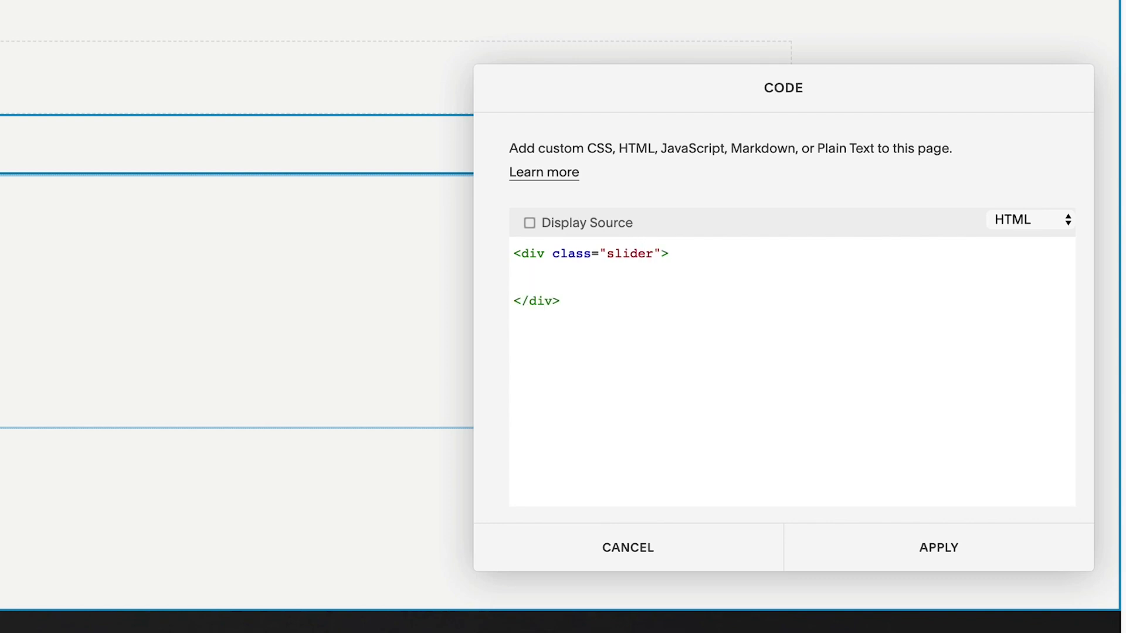
{"action": "type", "text": "<div "}
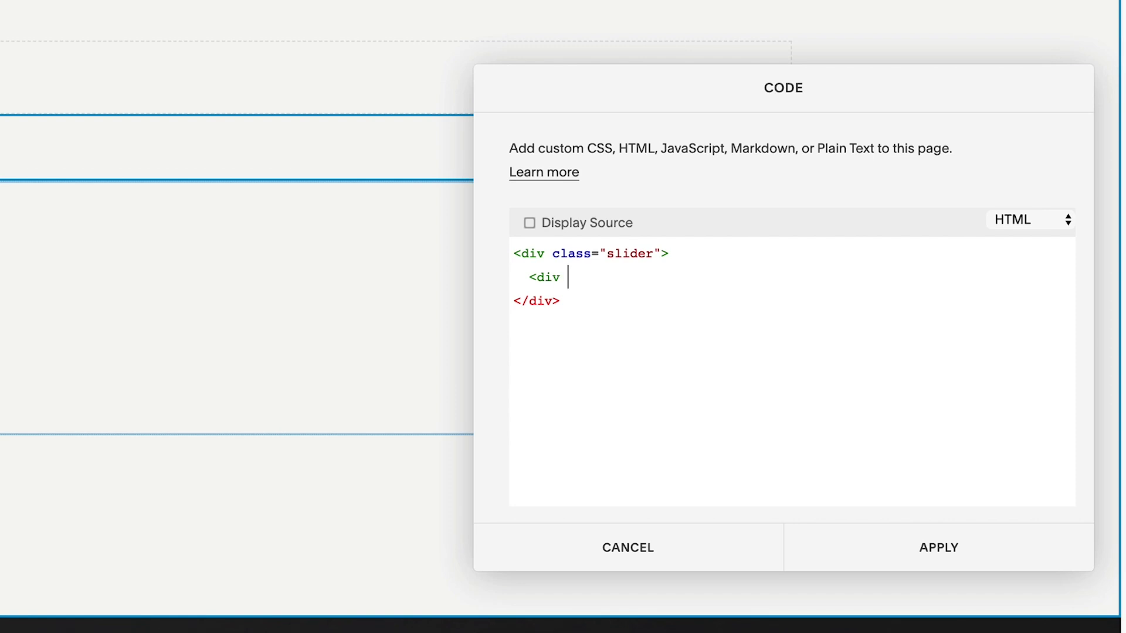
{"action": "type", "text": "class="}
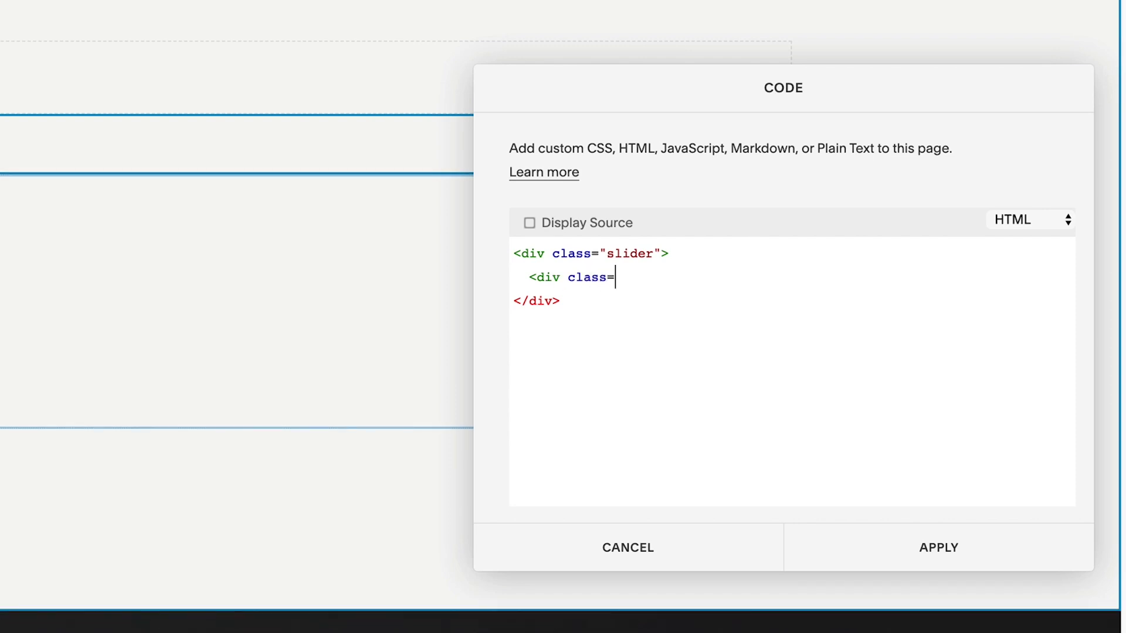
{"action": "type", "text": "\"slider-image\">"}
{"action": "key", "text": "Return"}
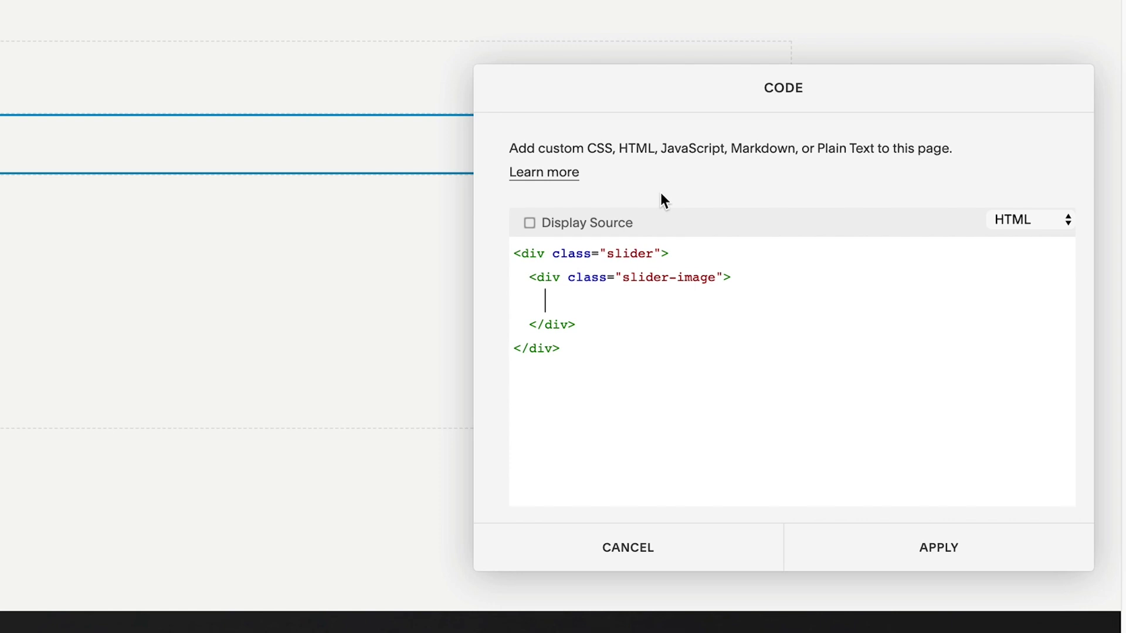
{"action": "left_click", "coordinate": [892, 544]}
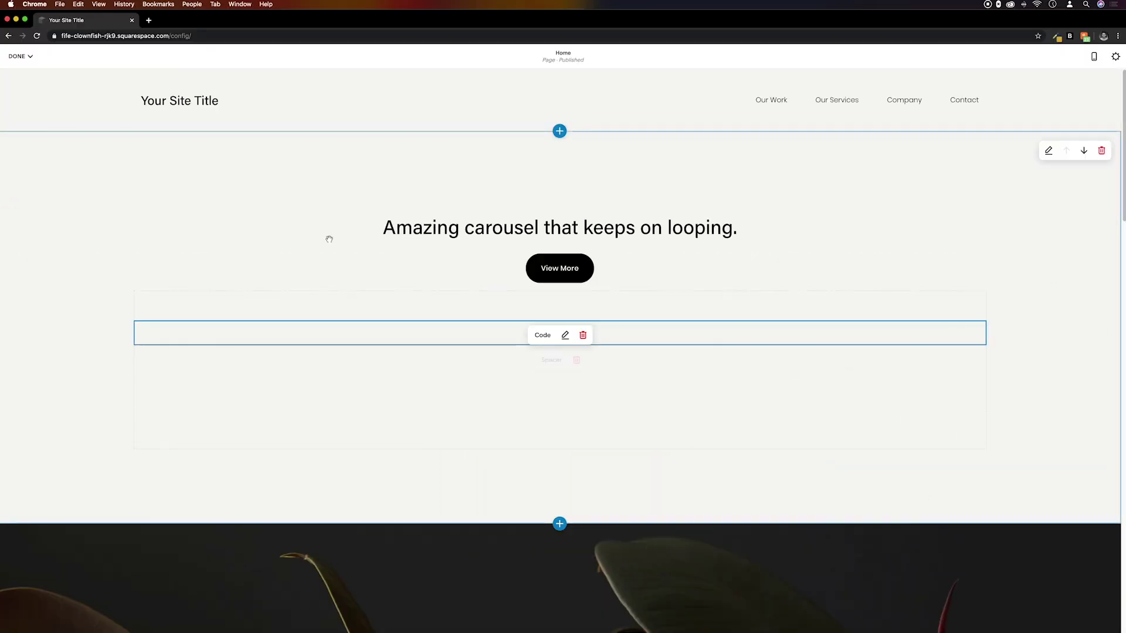
Save the page edits and open the site's Design > Custom CSS editor.
{"action": "left_click", "coordinate": [18, 56]}
{"action": "left_click", "coordinate": [18, 75]}
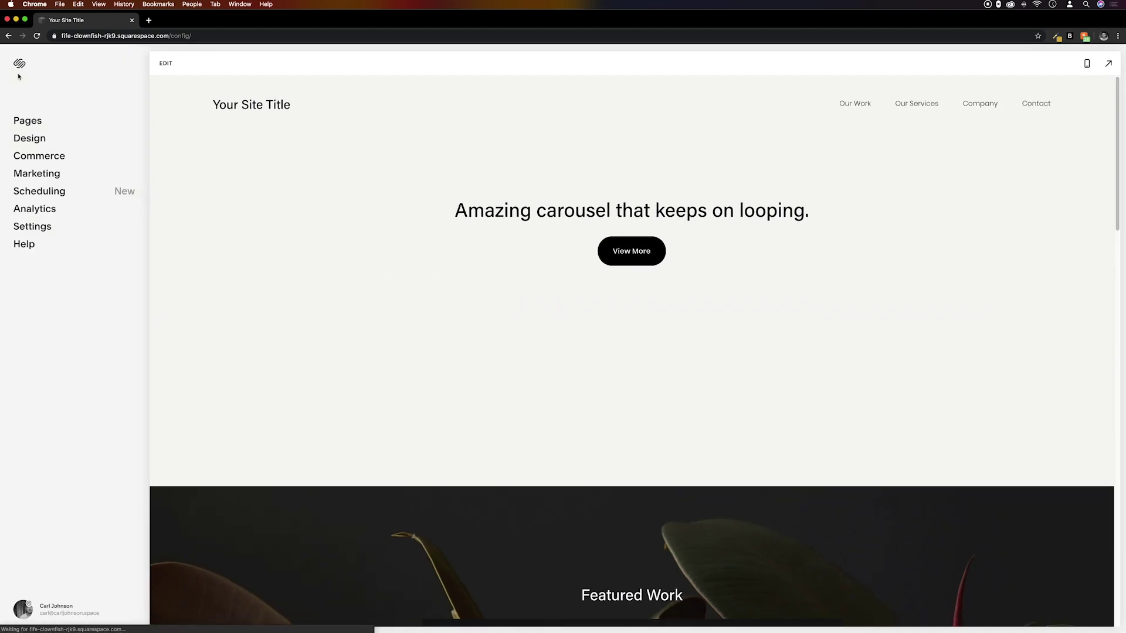
{"action": "left_click", "coordinate": [38, 144]}
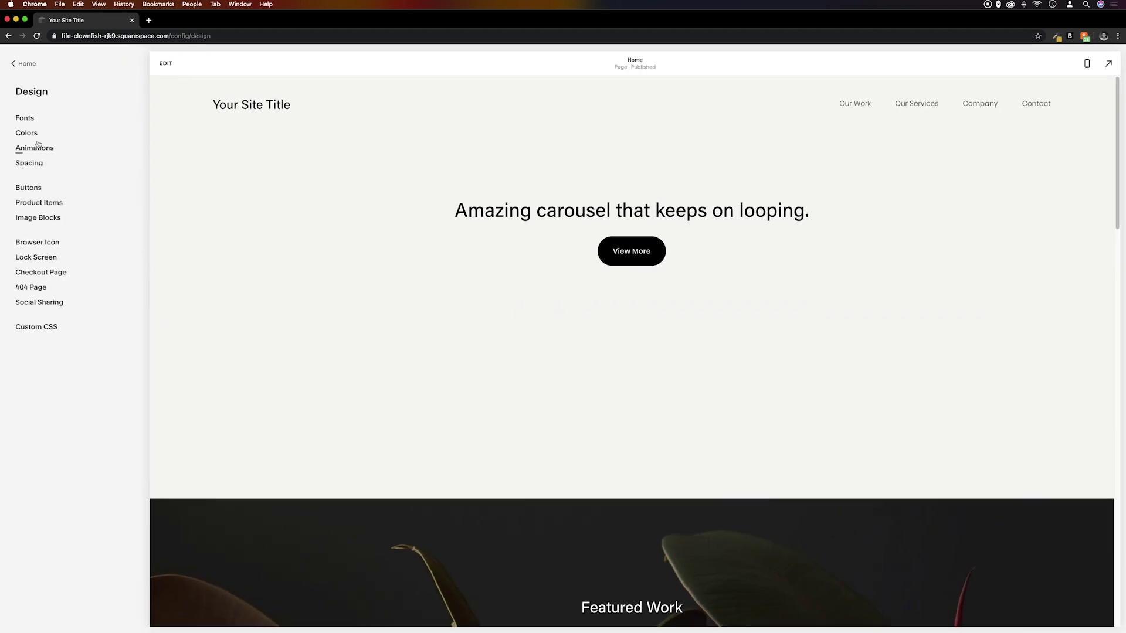
{"action": "left_click", "coordinate": [47, 333]}
{"action": "left_click", "coordinate": [55, 336]}
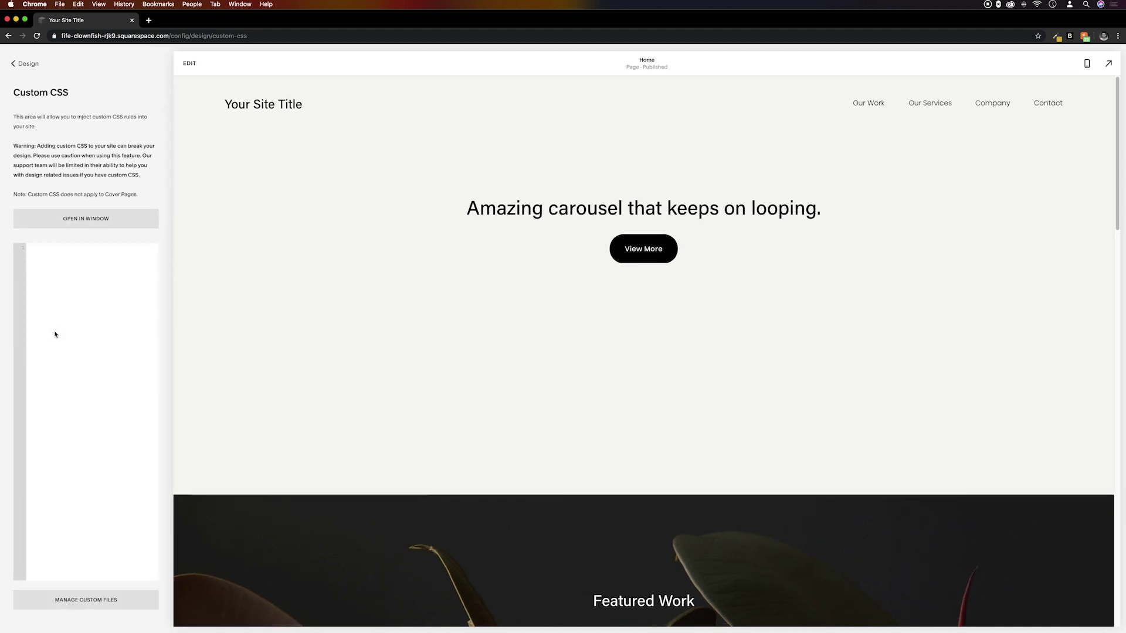
Upload Slider.png as a custom file for the CSS.
{"action": "left_click", "coordinate": [71, 602]}
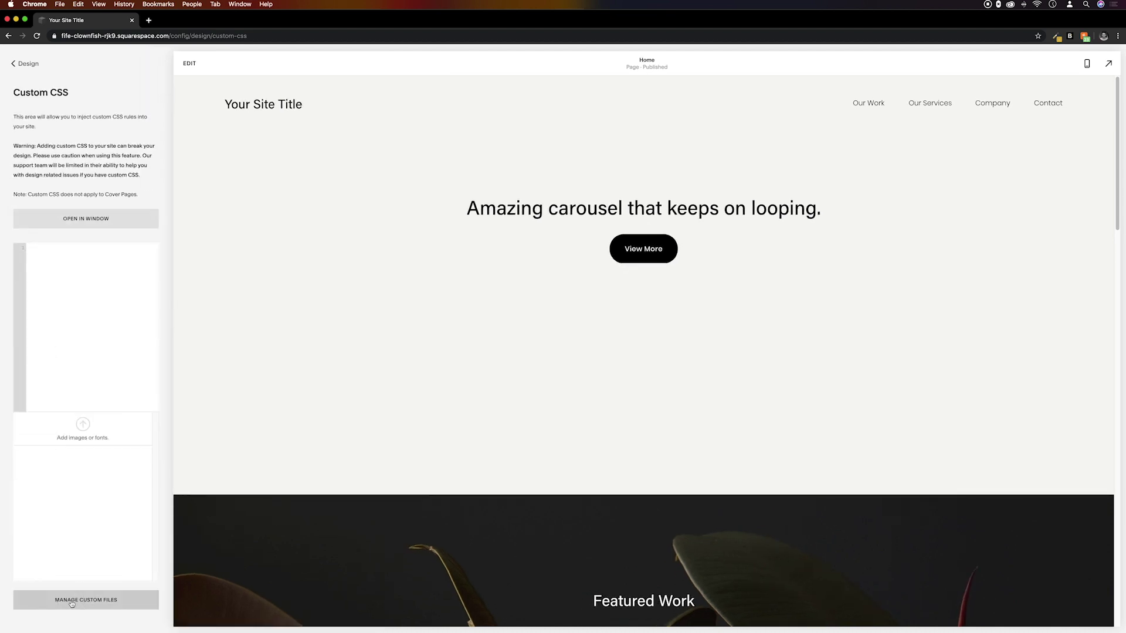
{"action": "left_click", "coordinate": [83, 426]}
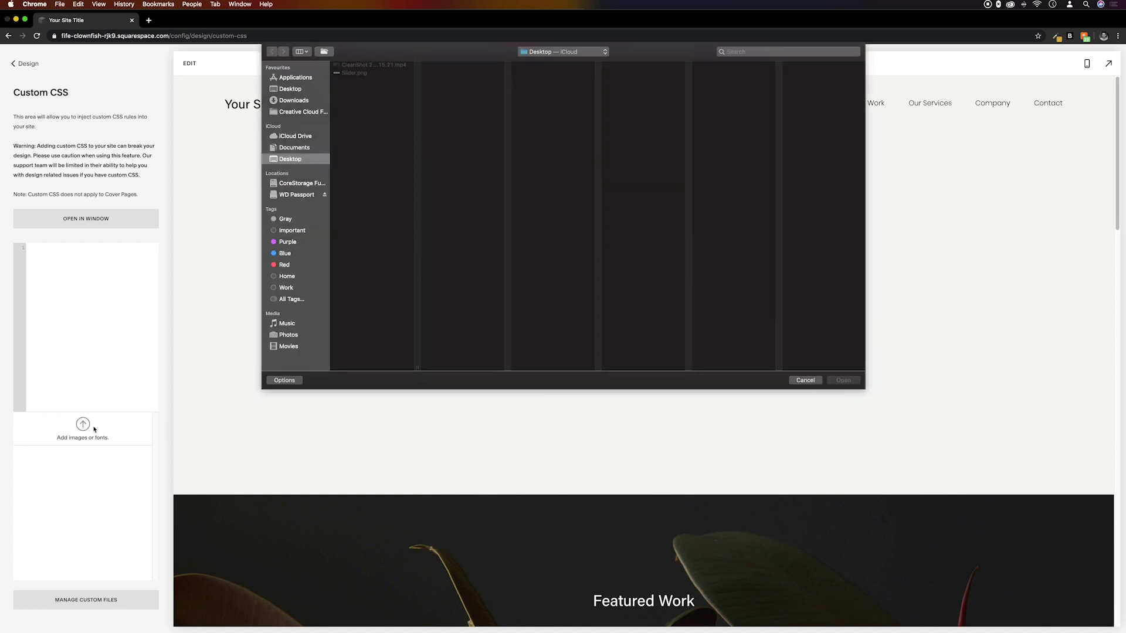
{"action": "left_click", "coordinate": [355, 72]}
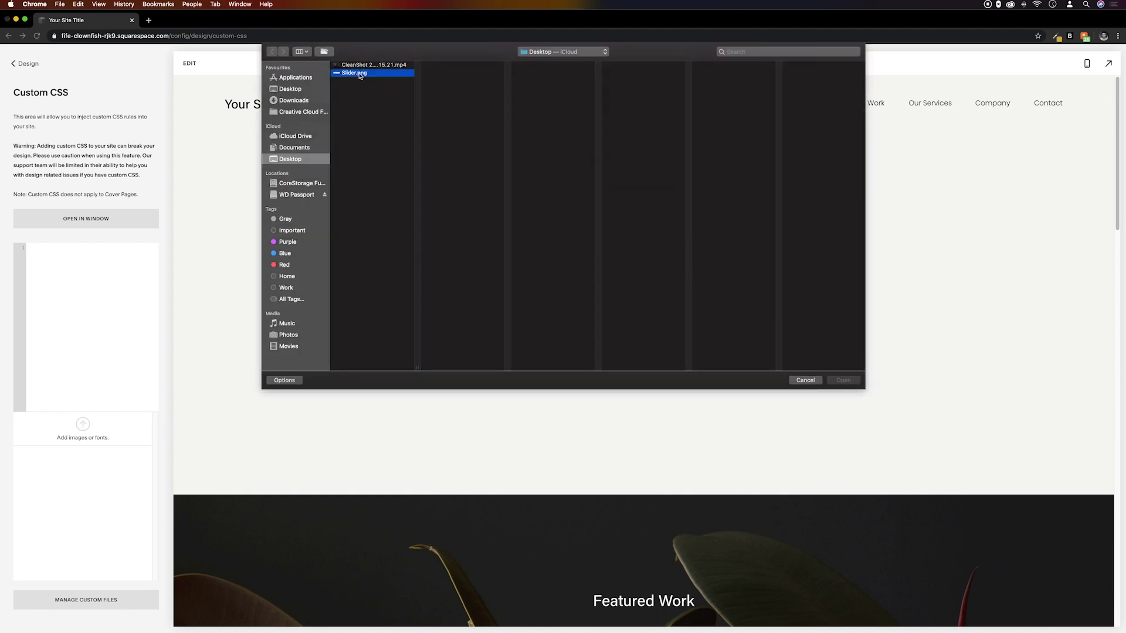
{"action": "left_click", "coordinate": [843, 381]}
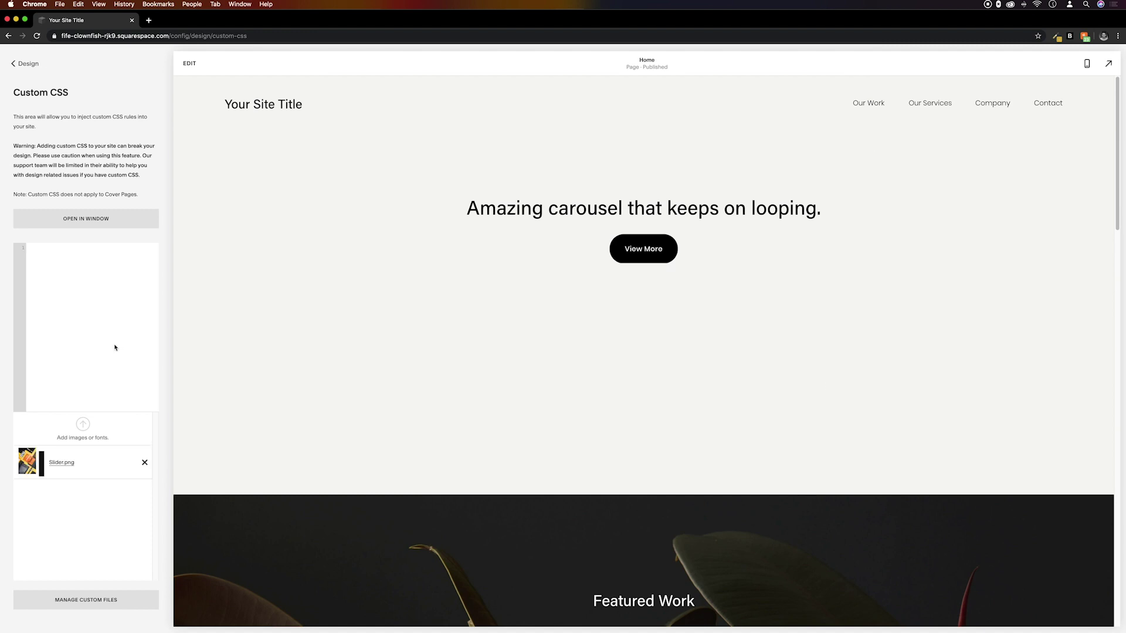
{"action": "left_click", "coordinate": [96, 261]}
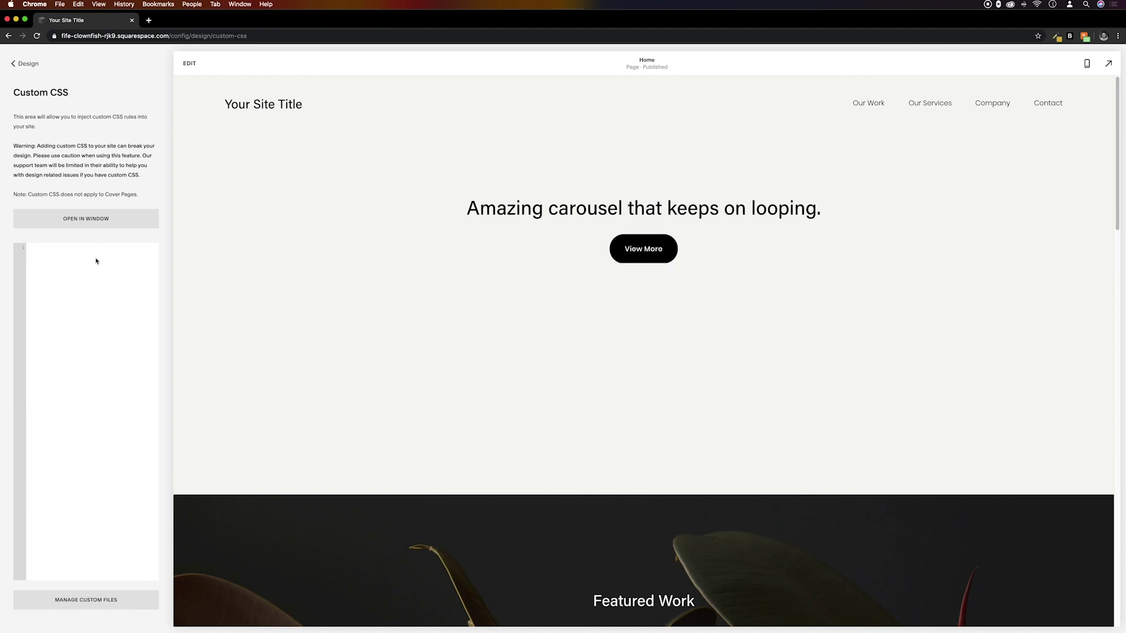
Write a .slider rule with width: 100% and overflow: hidden.
{"action": "type", "text": ".slider"}
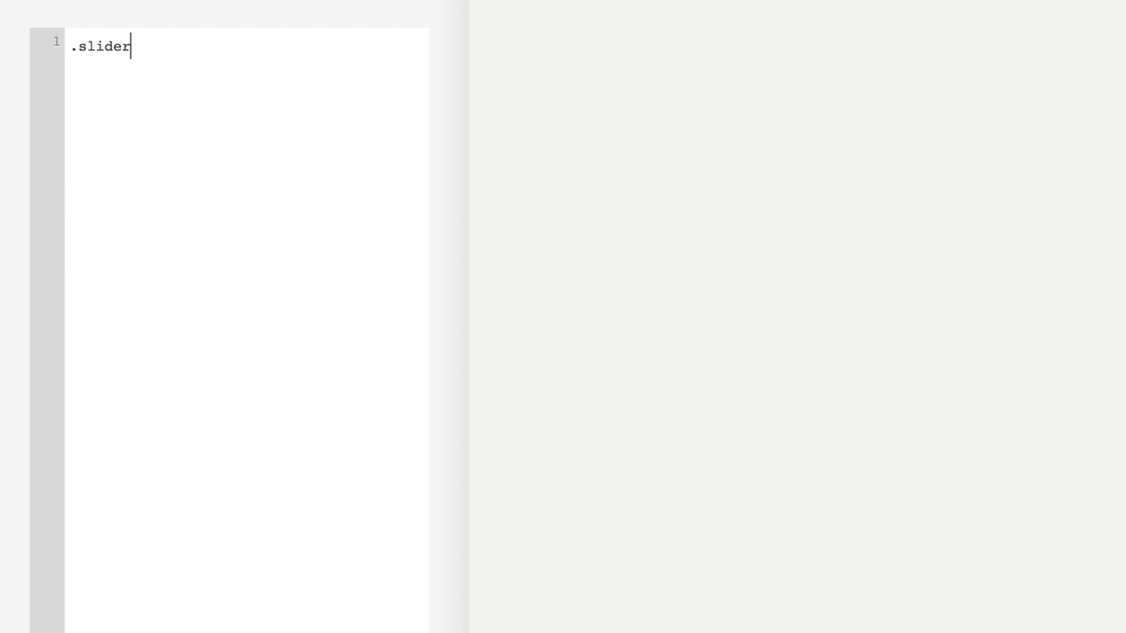
{"action": "type", "text": " {"}
{"action": "key", "text": "Return"}
{"action": "type", "text": "width: 100%;"}
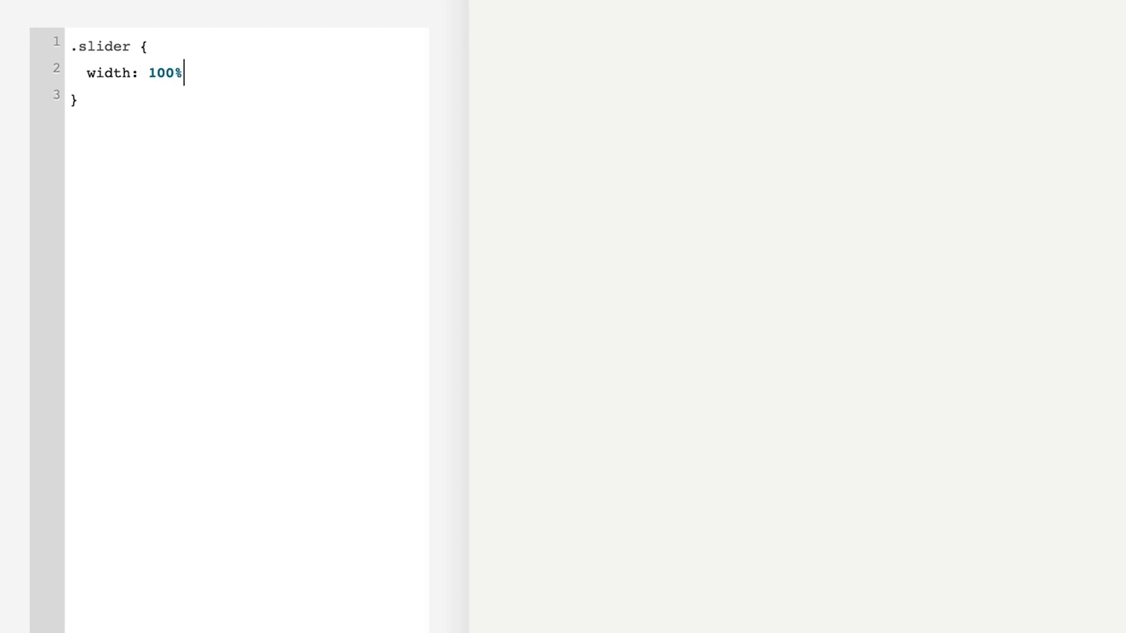
{"action": "key", "text": "Return"}
{"action": "type", "text": "overflow: hidden;"}
{"action": "key", "text": "Return"}
{"action": "key", "text": "Return"}
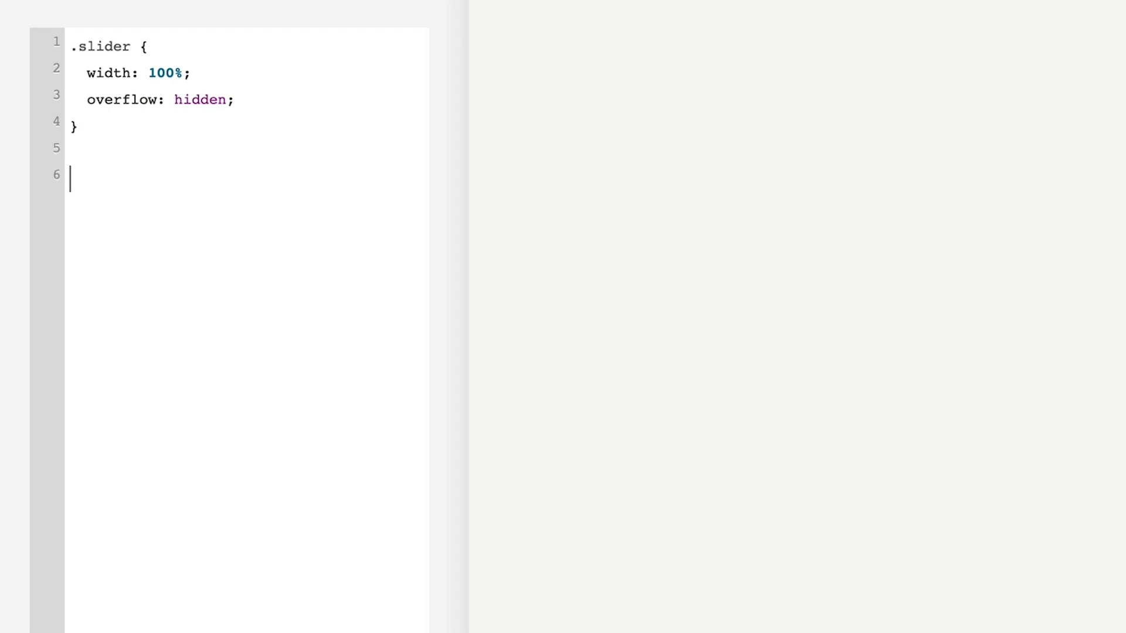
Start a .slider .slider-image rule containing an empty background-image: url();.
{"action": "type", "text": ".slider .slider-"}
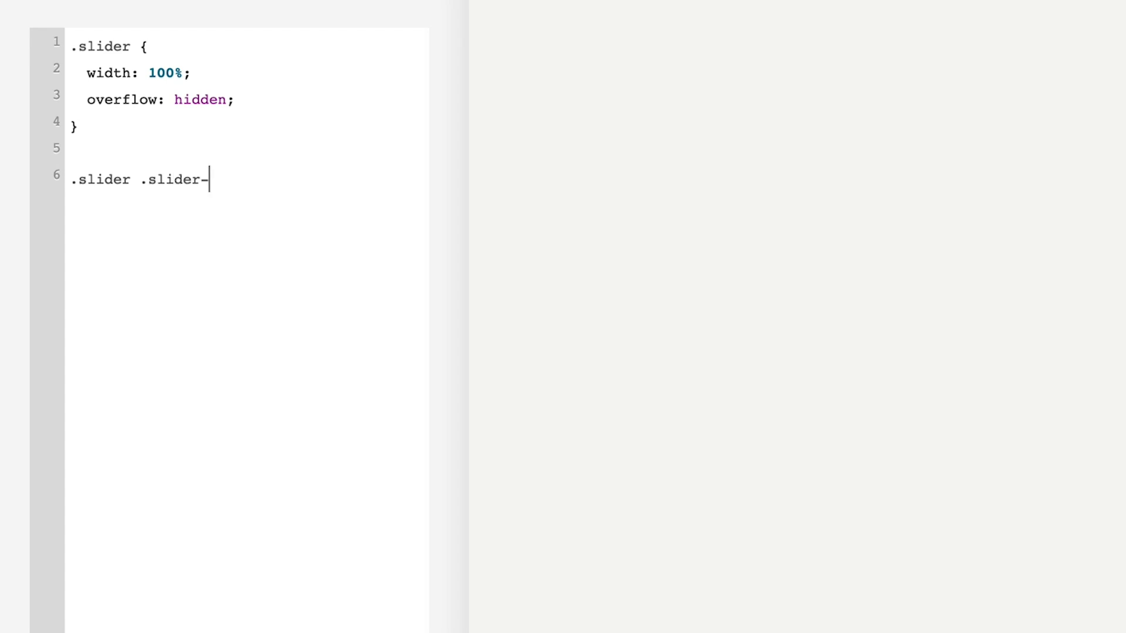
{"action": "type", "text": "image {"}
{"action": "key", "text": "Return"}
{"action": "type", "text": "bac"}
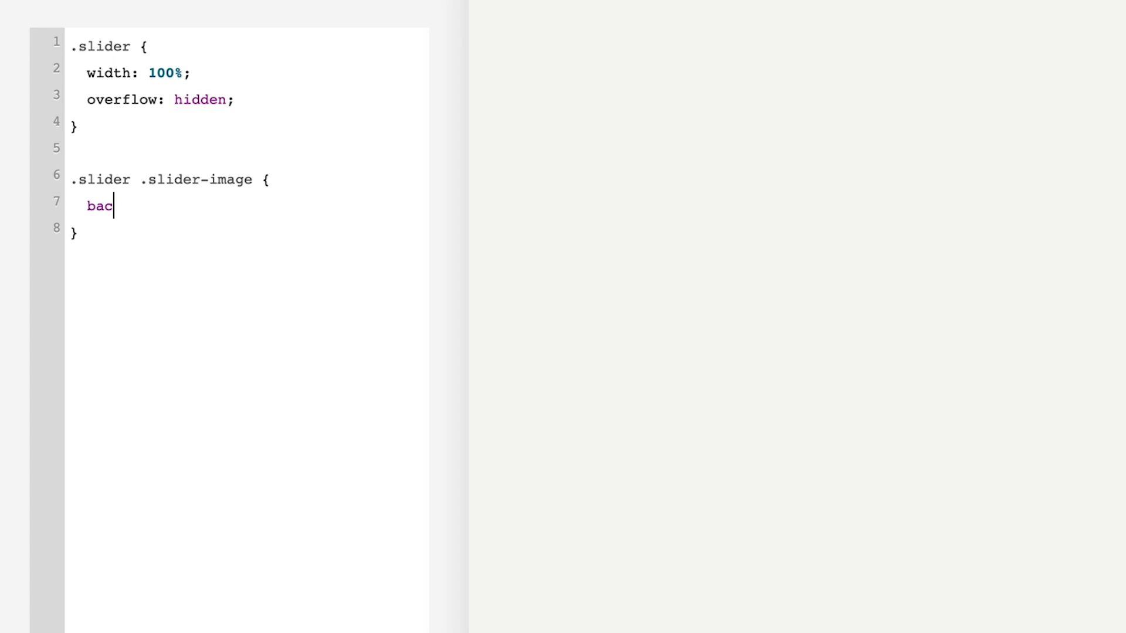
{"action": "type", "text": "kground-im"}
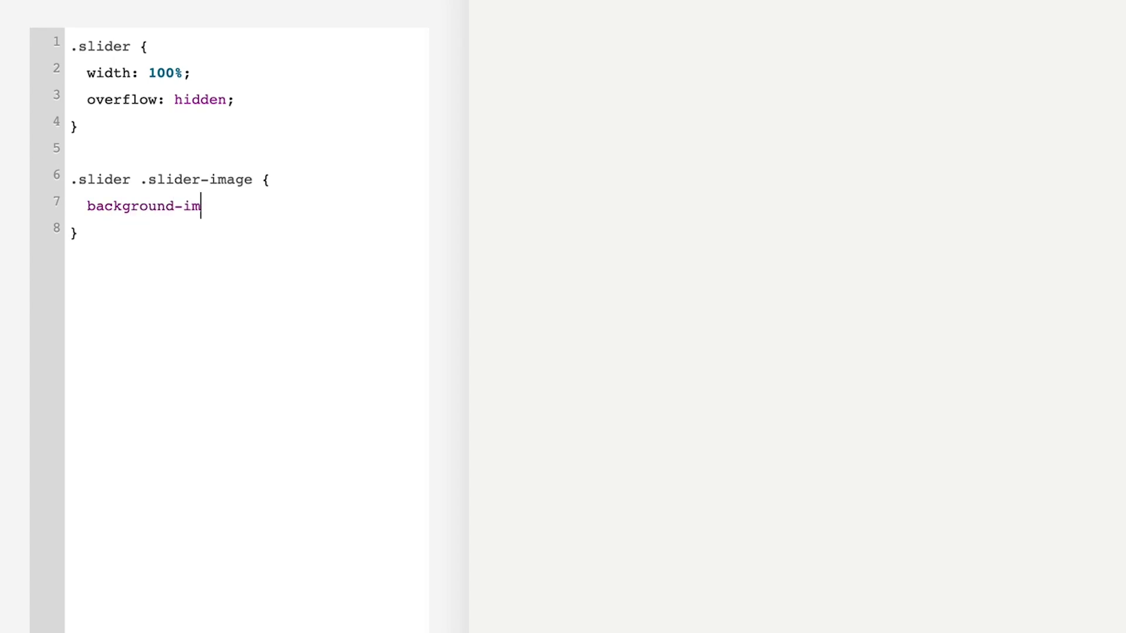
{"action": "type", "text": "age: url()"}
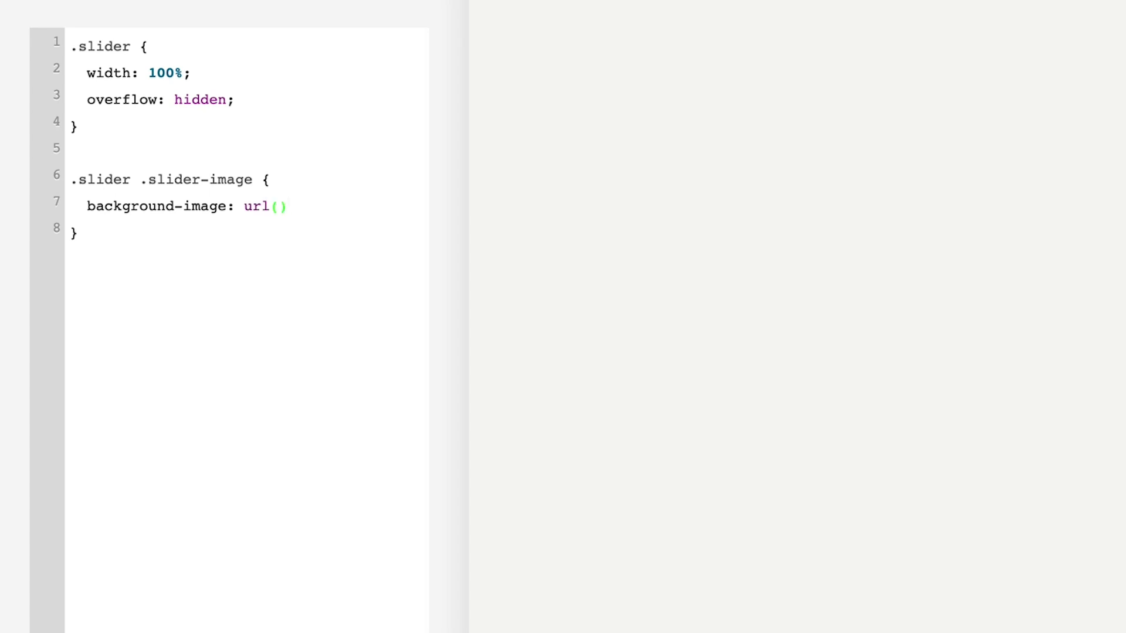
{"action": "type", "text": ";"}
{"action": "left_click", "coordinate": [281, 208]}
Insert the uploaded Slider.png address into the background-image url().
{"action": "scroll", "coordinate": [255, 215], "scroll_direction": "down", "scroll_amount": 10}
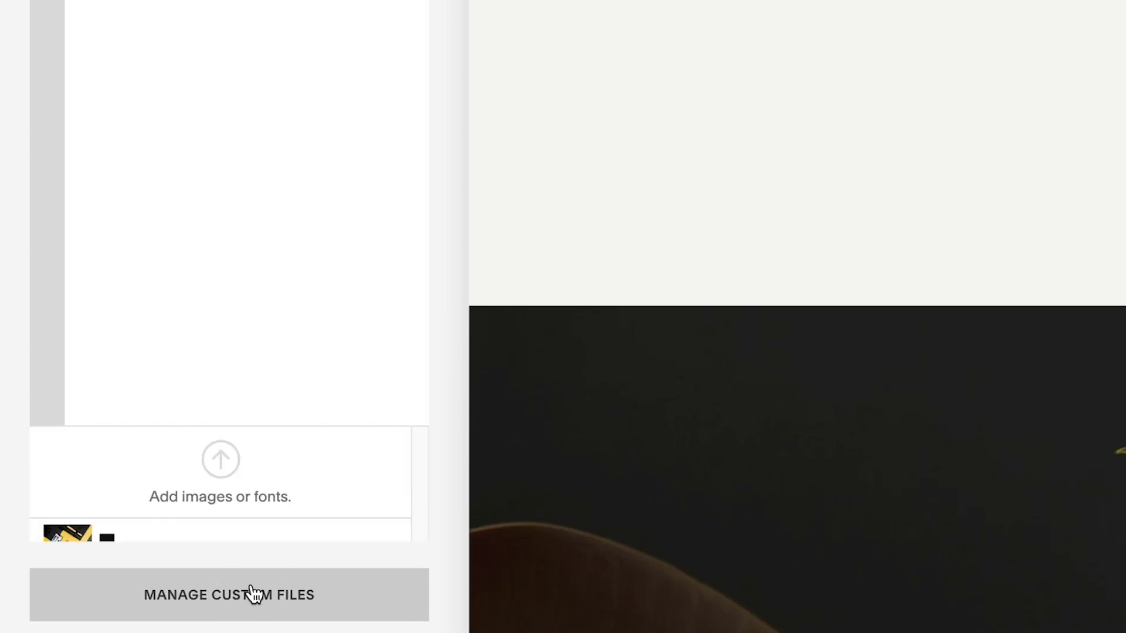
{"action": "left_click", "coordinate": [252, 595]}
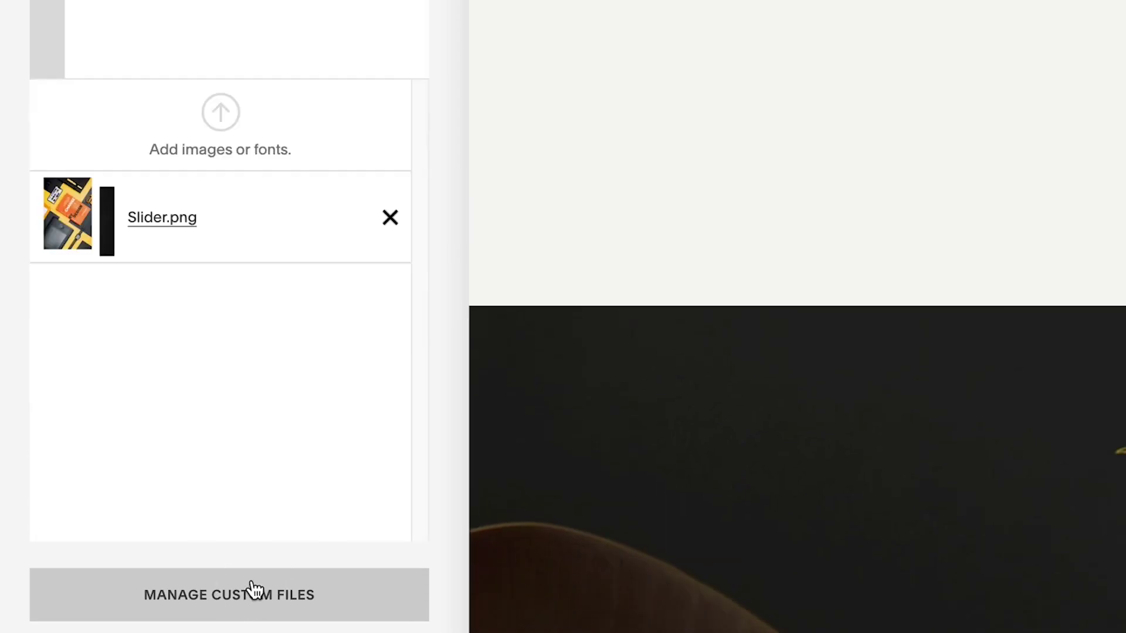
{"action": "left_click", "coordinate": [269, 227]}
{"action": "scroll", "coordinate": [256, 239], "scroll_direction": "up", "scroll_amount": 5}
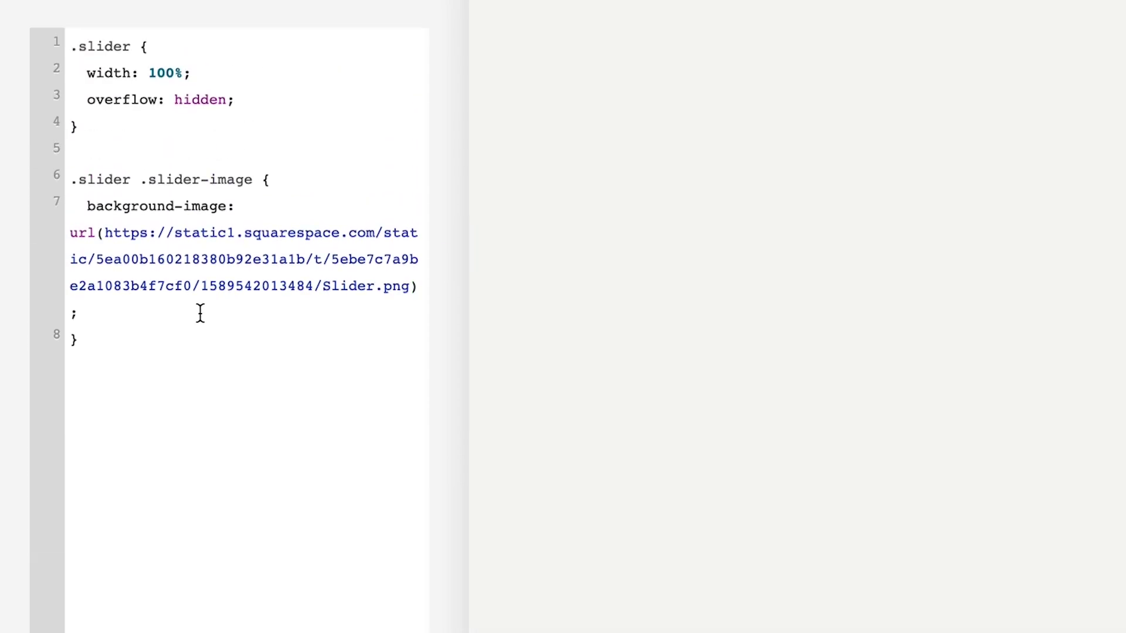
Add width: auto; and height: 200px; to the slider-image rule.
{"action": "key", "text": "Return"}
{"action": "type", "text": "width"}
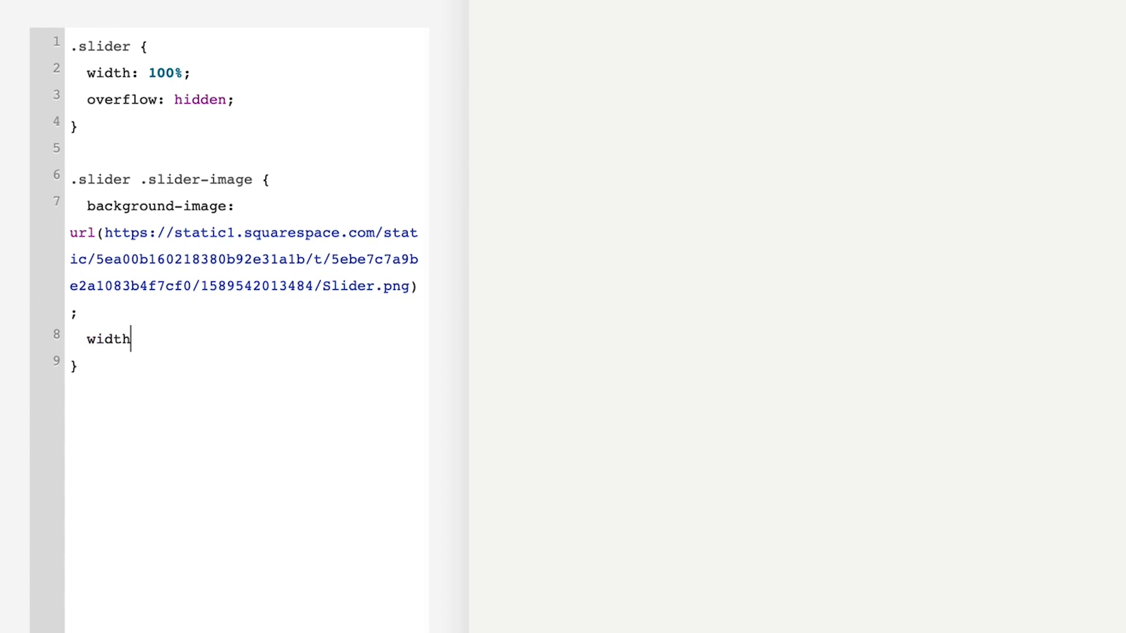
{"action": "type", "text": ": auto;"}
{"action": "key", "text": "Return"}
{"action": "type", "text": "hei"}
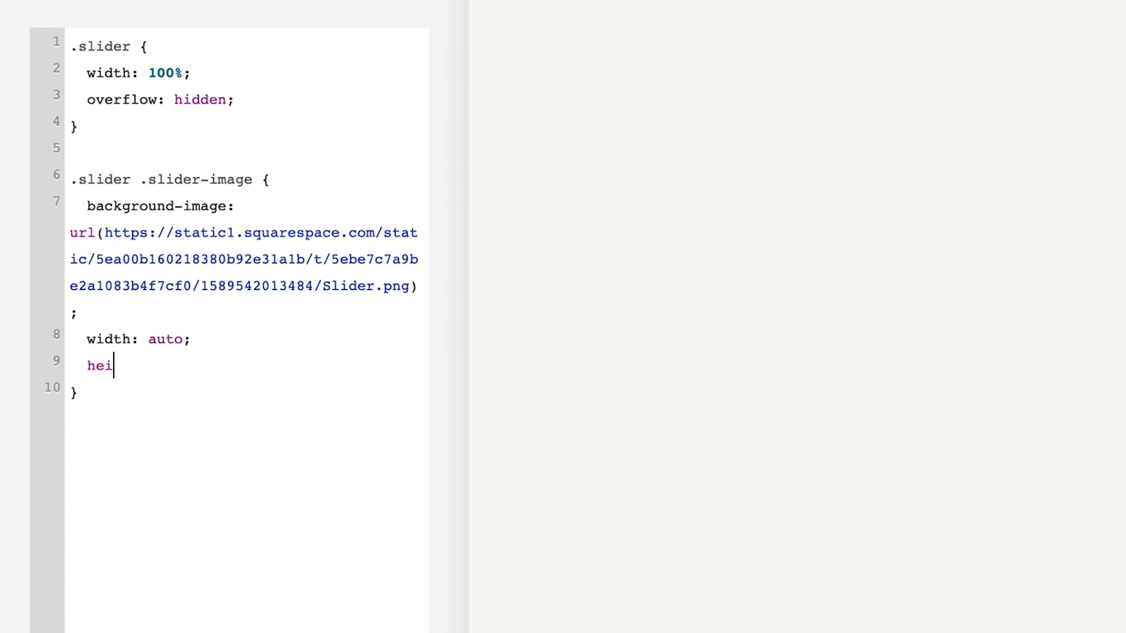
{"action": "type", "text": "ght: 200px;"}
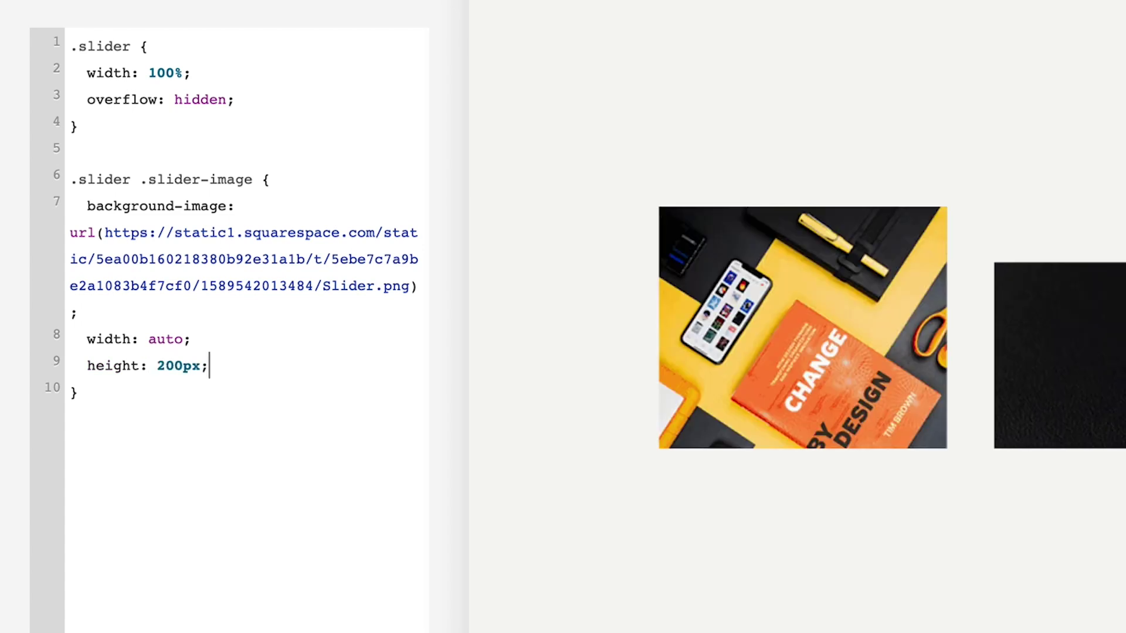
Add background-size: 2950px 200px; and begin typing animation: slide 60s linear.
{"action": "key", "text": "Return"}
{"action": "type", "text": "background-size:;"}
{"action": "key", "text": "BackSpace"}
{"action": "type", "text": "2950px 200px;"}
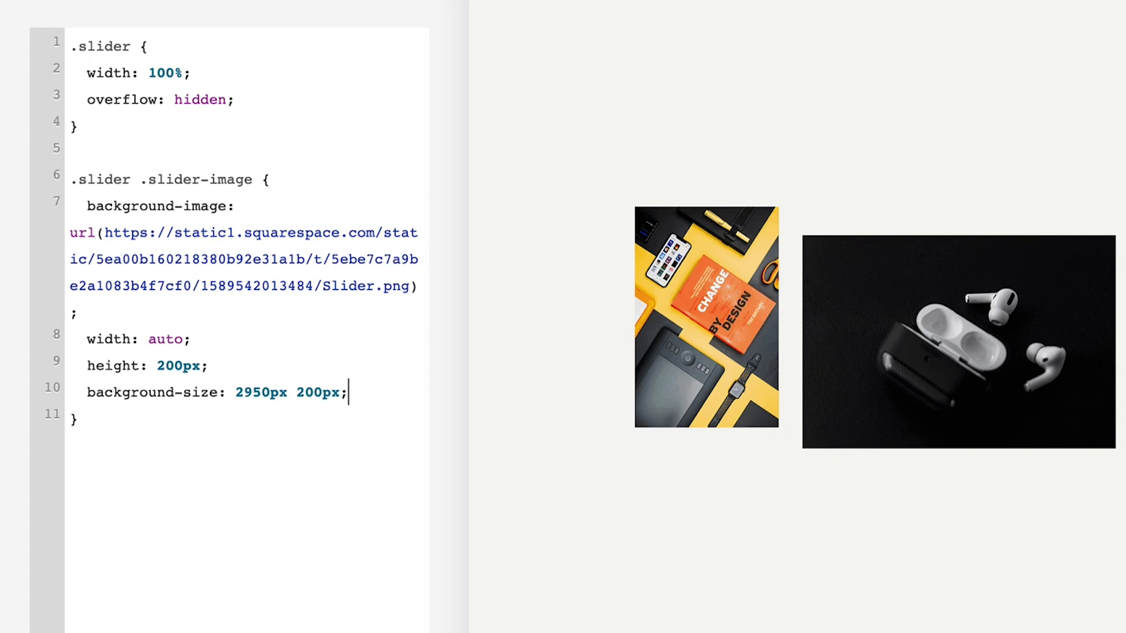
{"action": "key", "text": "Return"}
{"action": "type", "text": "animation"}
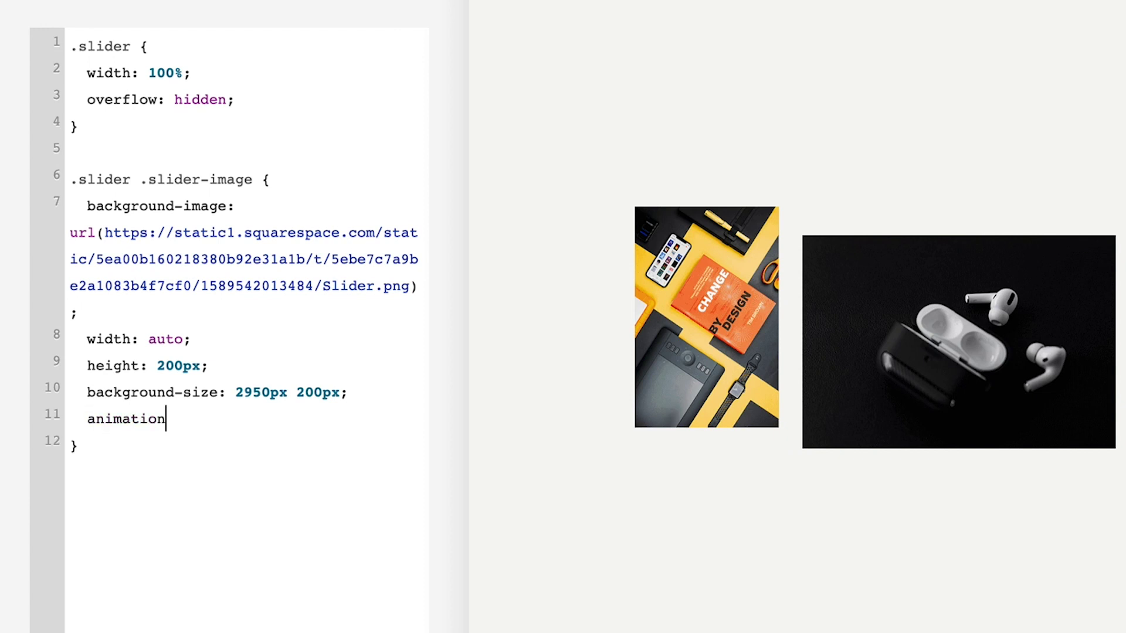
{"action": "type", "text": ": slide 60s"}
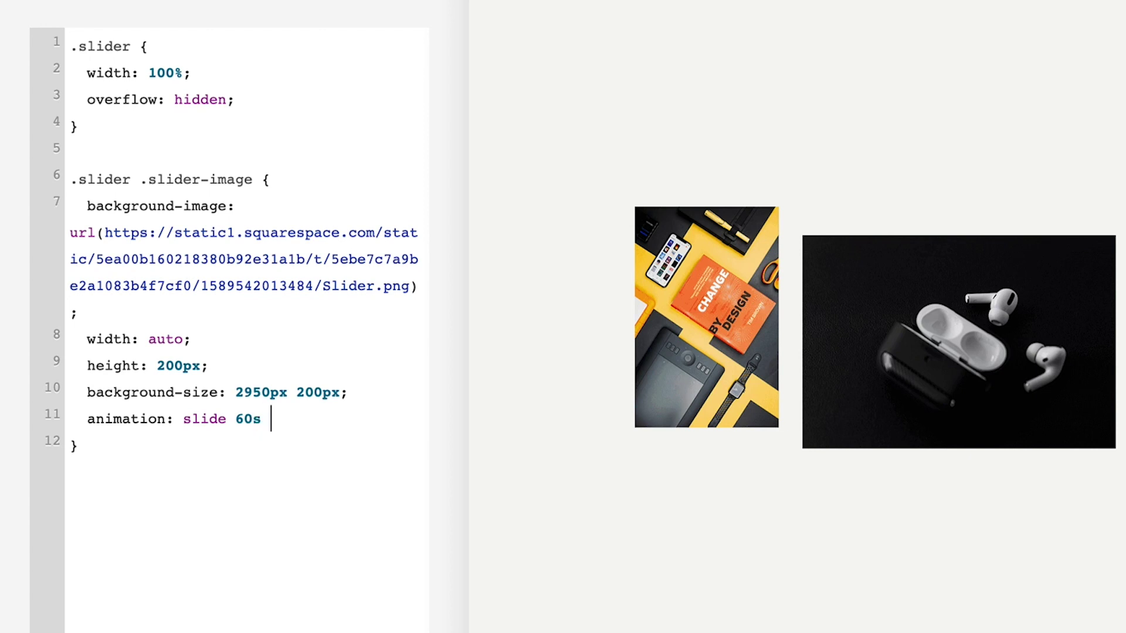
{"action": "type", "text": " linear"}
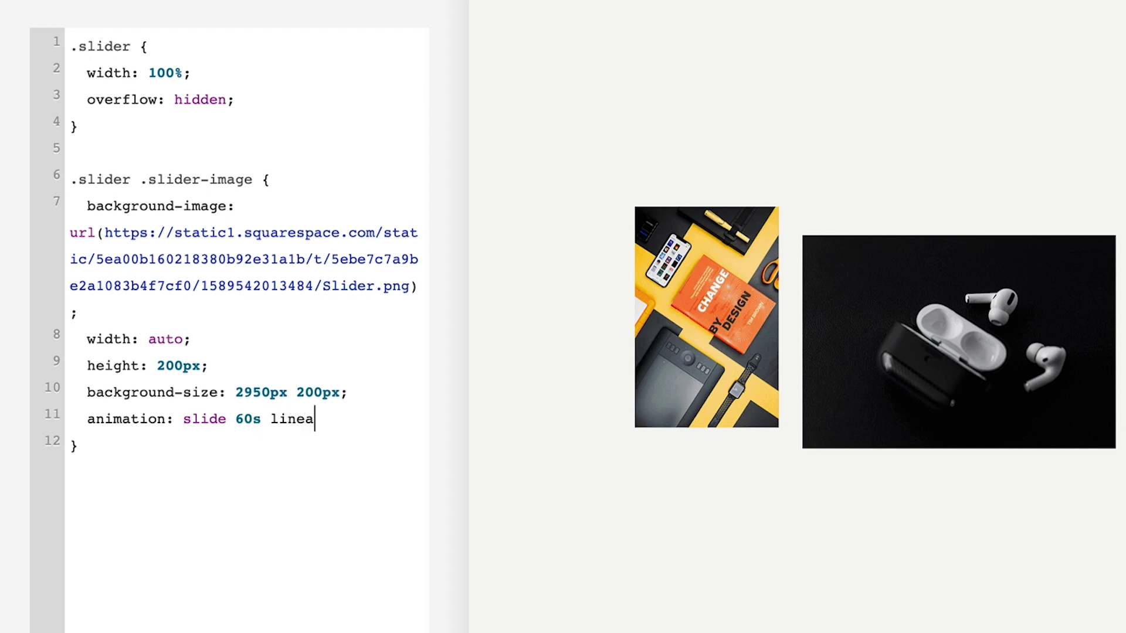